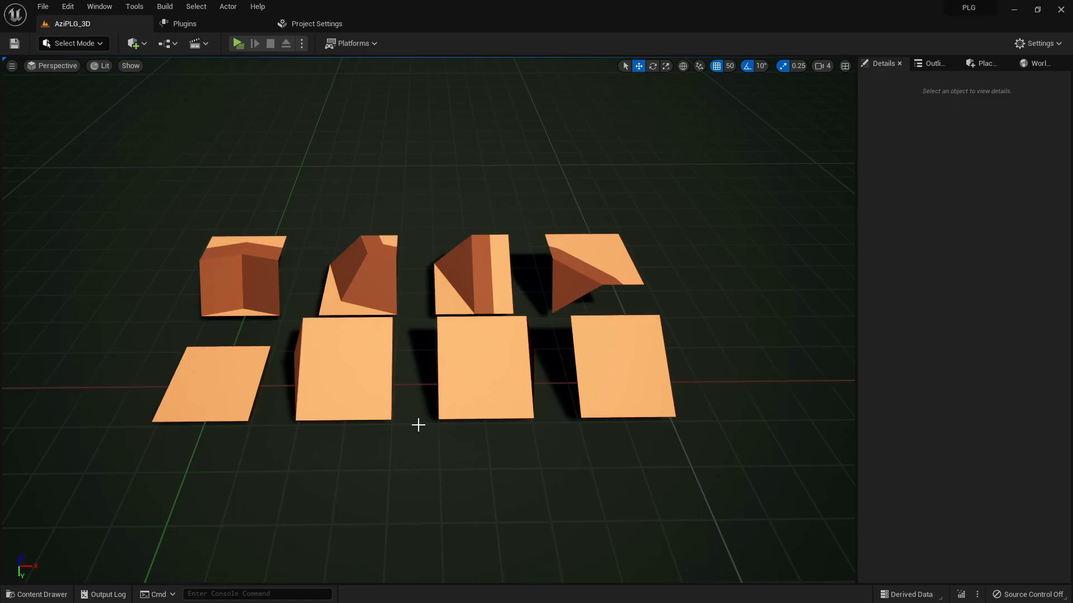
# Examine the modular terrain pieces and the assembled sample terrain in the level from several angles.
pyautogui.moveTo(418, 425)
pyautogui.mouseDown(button='right')
pyautogui.moveTo(553, 427)
pyautogui.moveTo(405, 428)
pyautogui.mouseUp(button='right')
pyautogui.press('a')
pyautogui.press('w')
pyautogui.press('d')
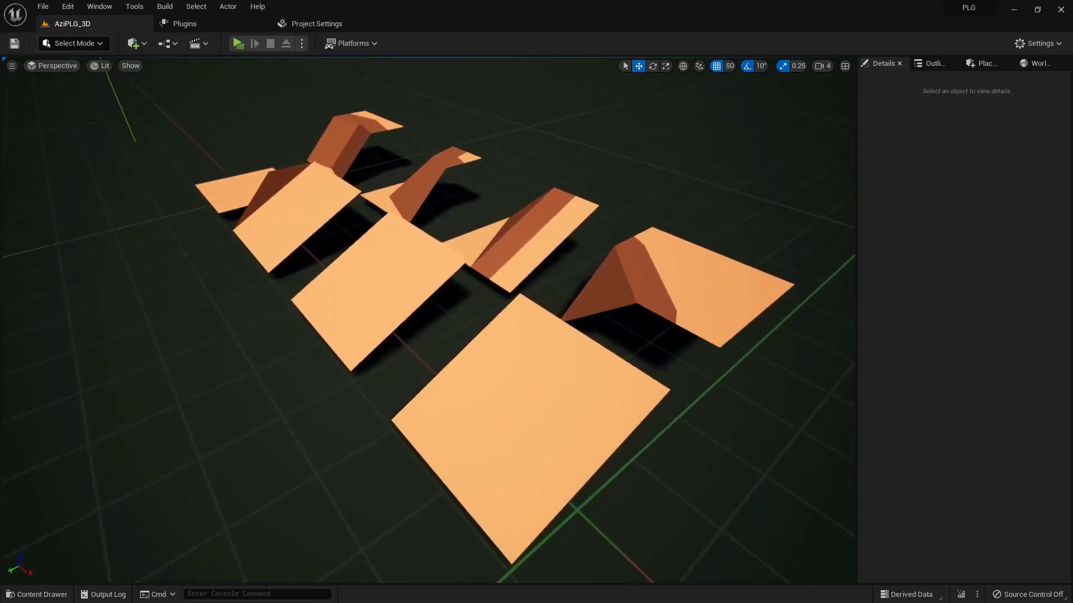
pyautogui.moveTo(575, 508); pyautogui.dragTo(435, 450, button='right')
pyautogui.press('s')
pyautogui.press('d')
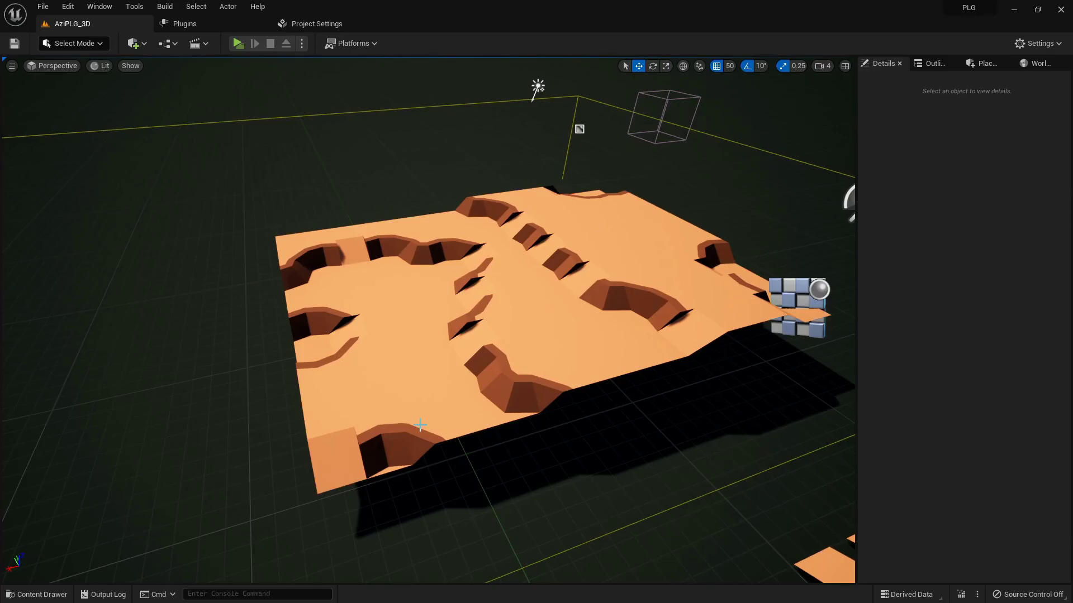
pyautogui.moveTo(420, 424)
pyautogui.mouseDown(button='right')
pyautogui.moveTo(387, 429)
pyautogui.moveTo(419, 407)
pyautogui.mouseUp(button='right')
# Create an Azi PLG asset named C_Terrain in the Terrain_3D folder and open it for editing.
pyautogui.click(39, 595)
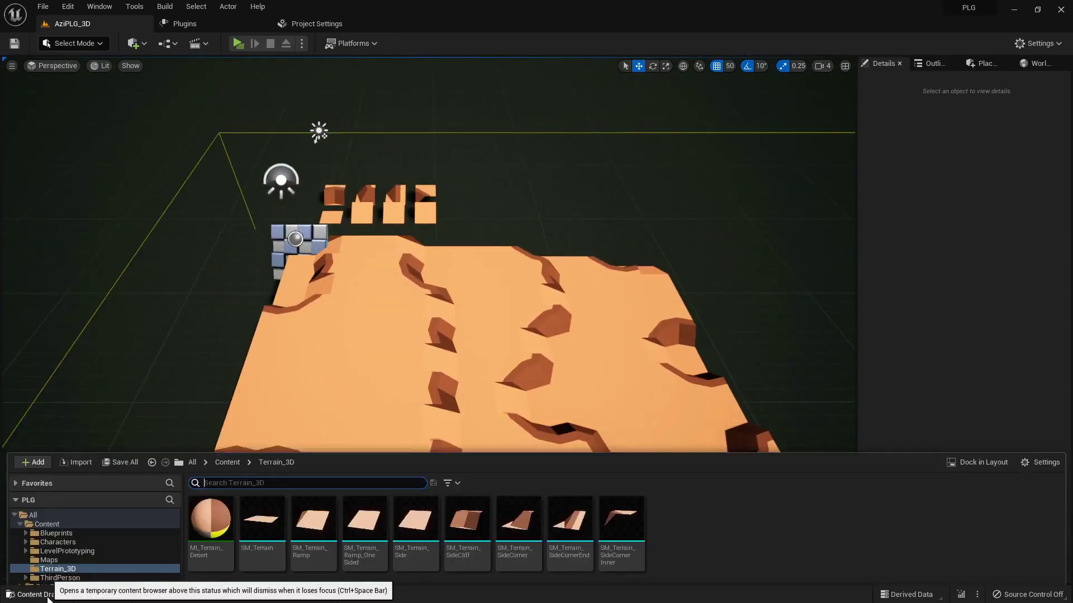
pyautogui.rightClick(417, 561)
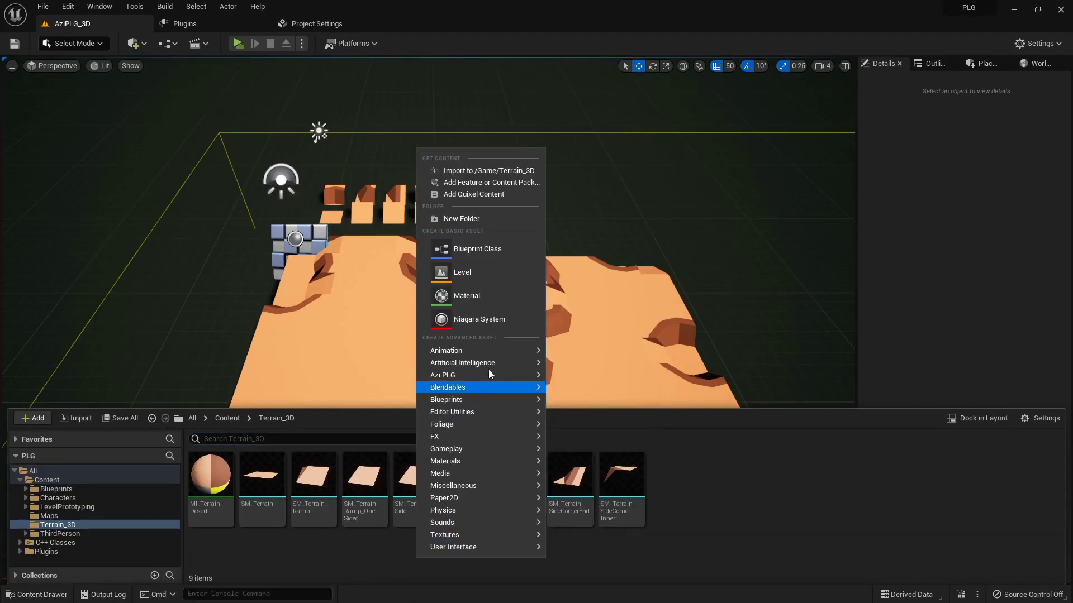
pyautogui.moveTo(494, 375)
pyautogui.click(584, 378)
pyautogui.write('C_Terrain')
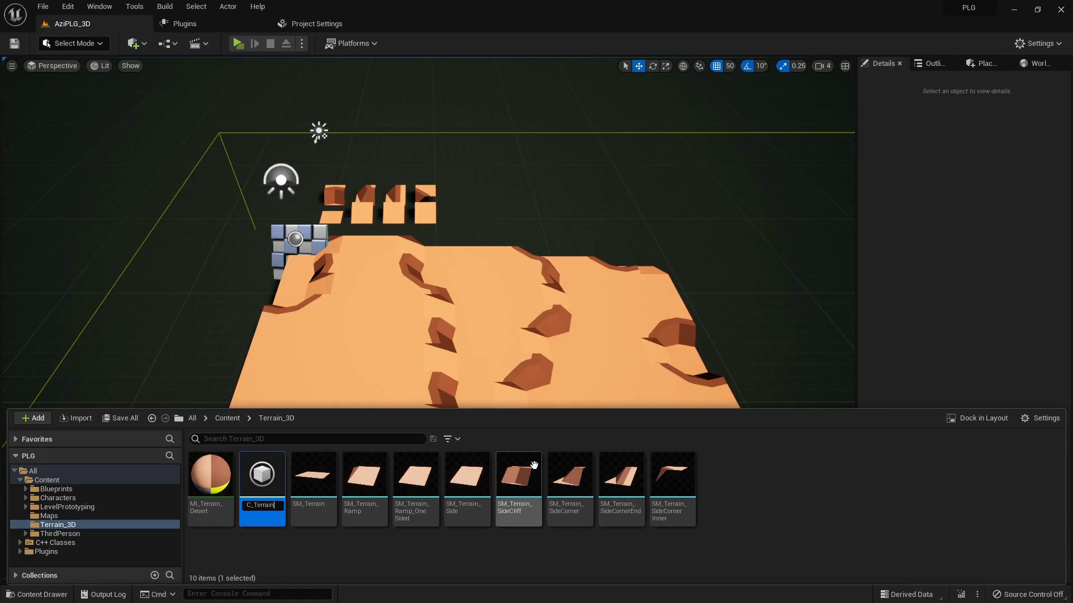
pyautogui.press('Return')
pyautogui.press('Return')
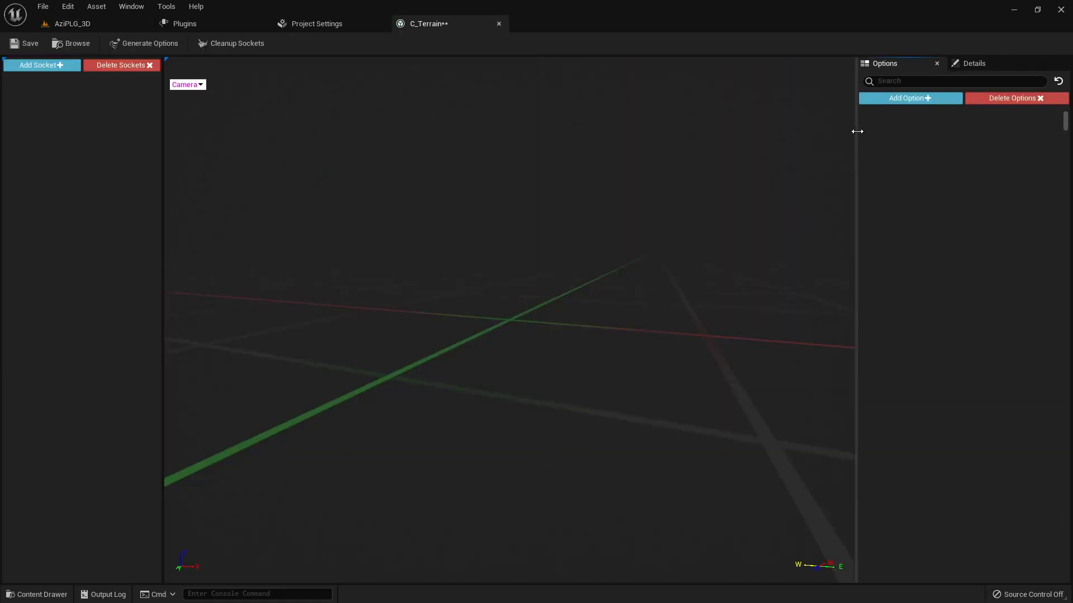
# Choose Square as the shape of C_Terrain and keep its pivot at Center.
pyautogui.click(970, 66)
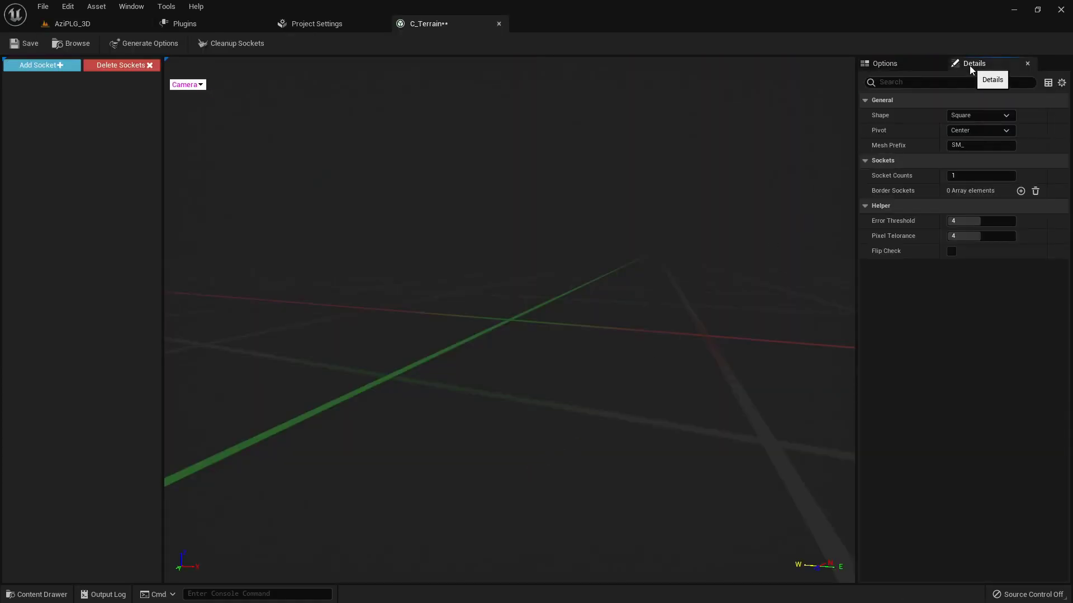
pyautogui.click(968, 115)
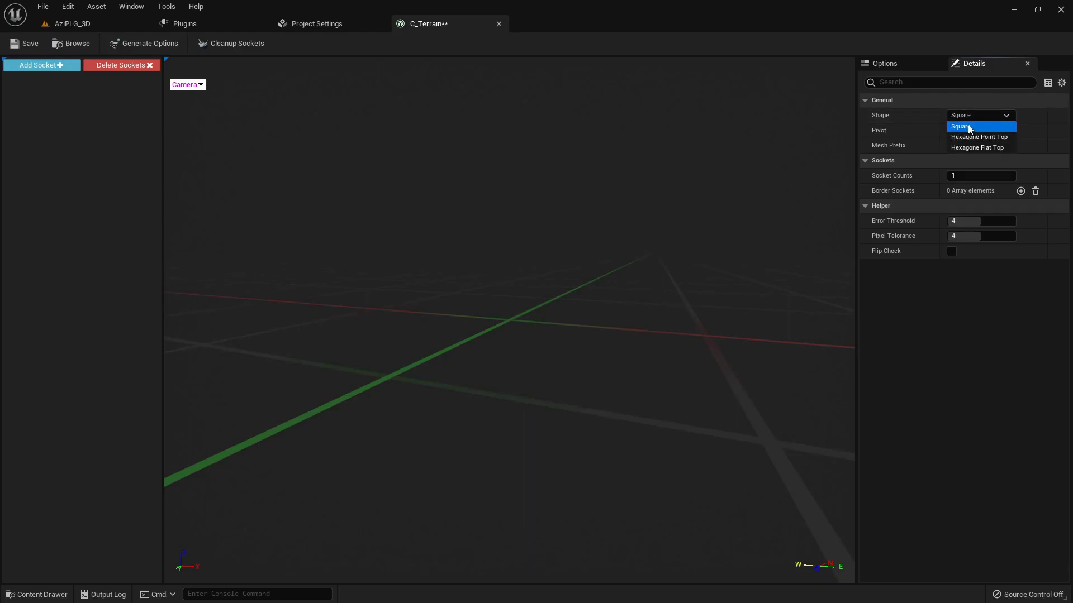
pyautogui.click(969, 127)
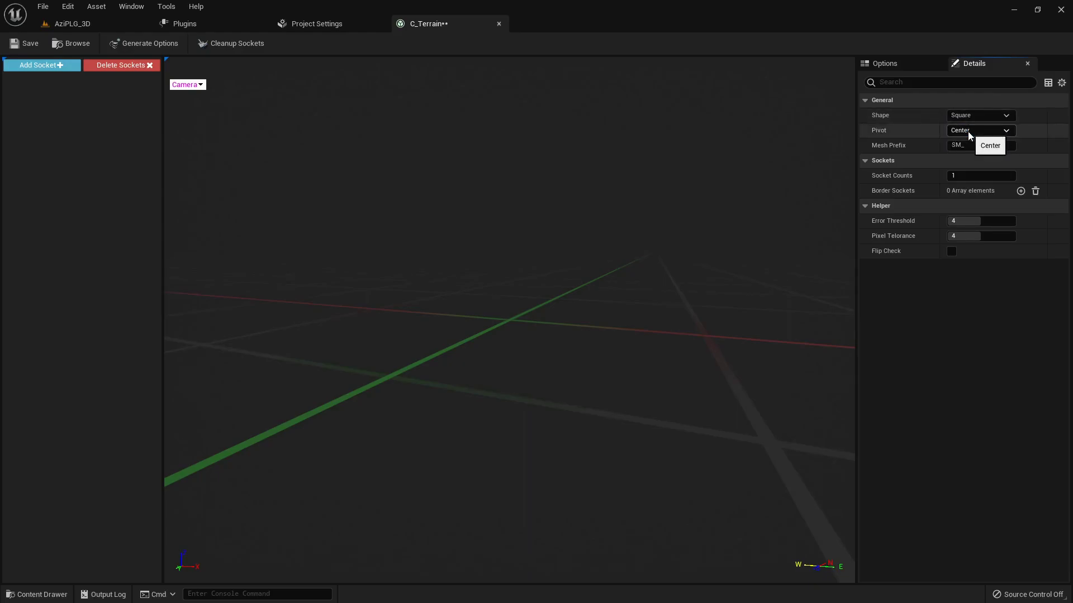
pyautogui.click(969, 130)
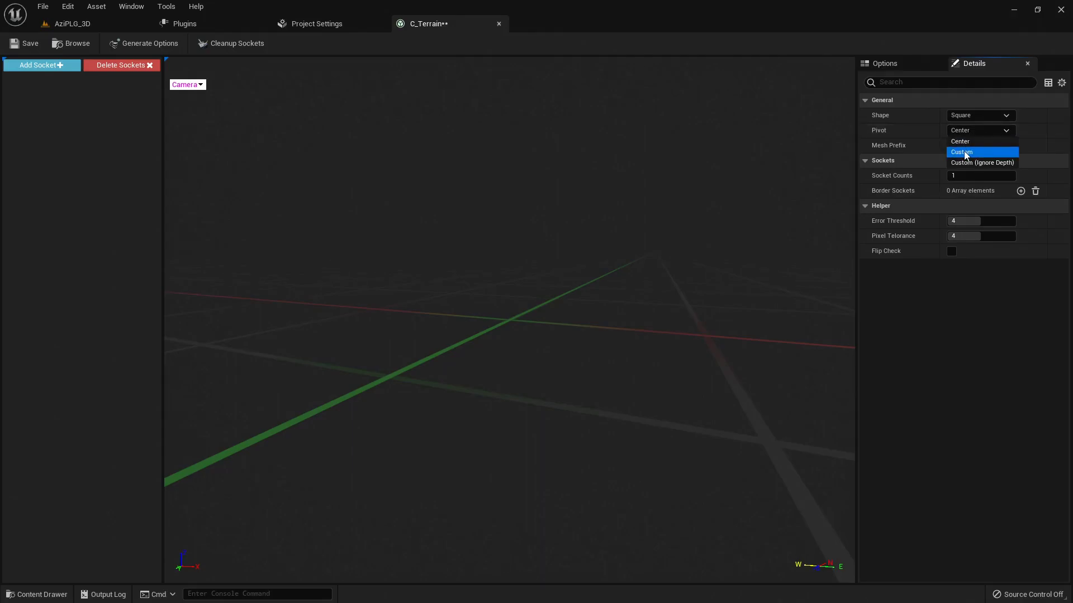
pyautogui.click(986, 132)
# Set the mesh prefix to SM_Terrain_ and save the C_Terrain asset.
pyautogui.click(979, 145)
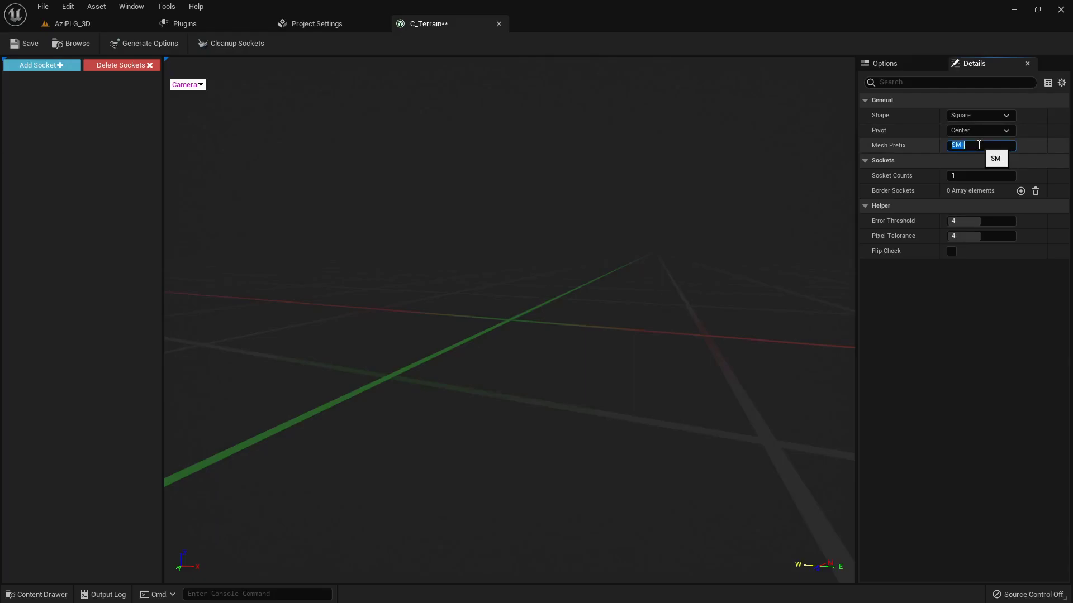
pyautogui.click(979, 144)
pyautogui.press('Return')
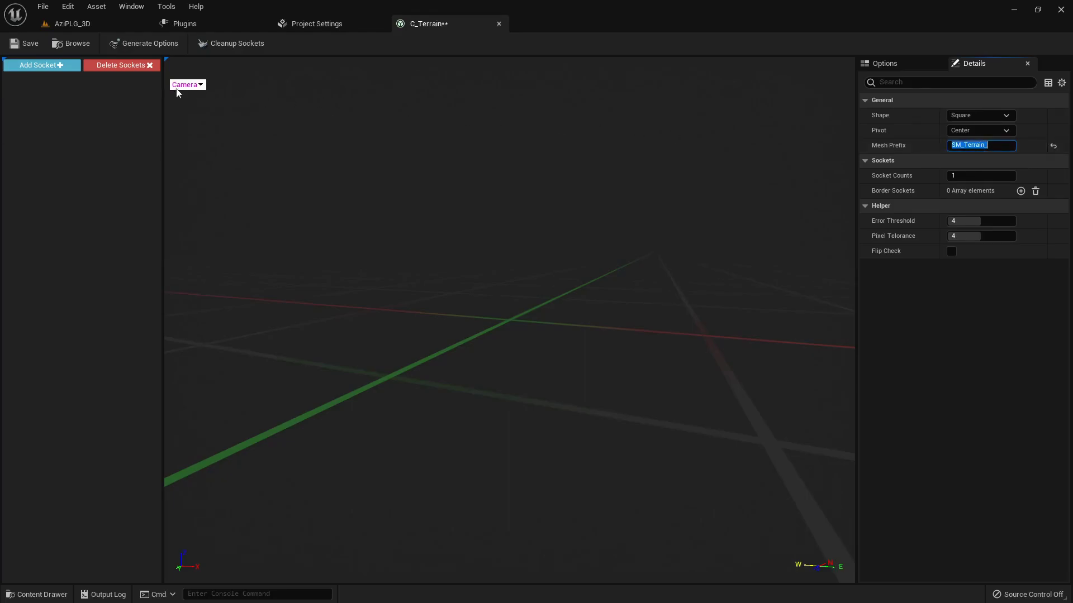
pyautogui.click(27, 44)
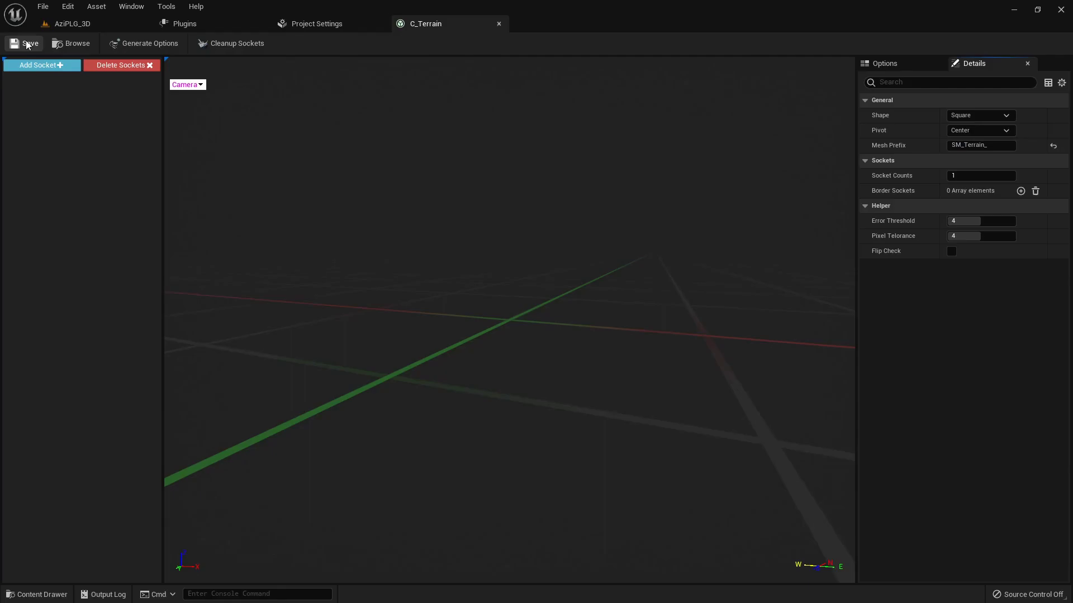
# Generate C_Terrain options from all the static meshes in the Terrain_3D folder, SM_Terrain through SM_Terrain_SideCornerInner, and show the options list.
pyautogui.click(62, 23)
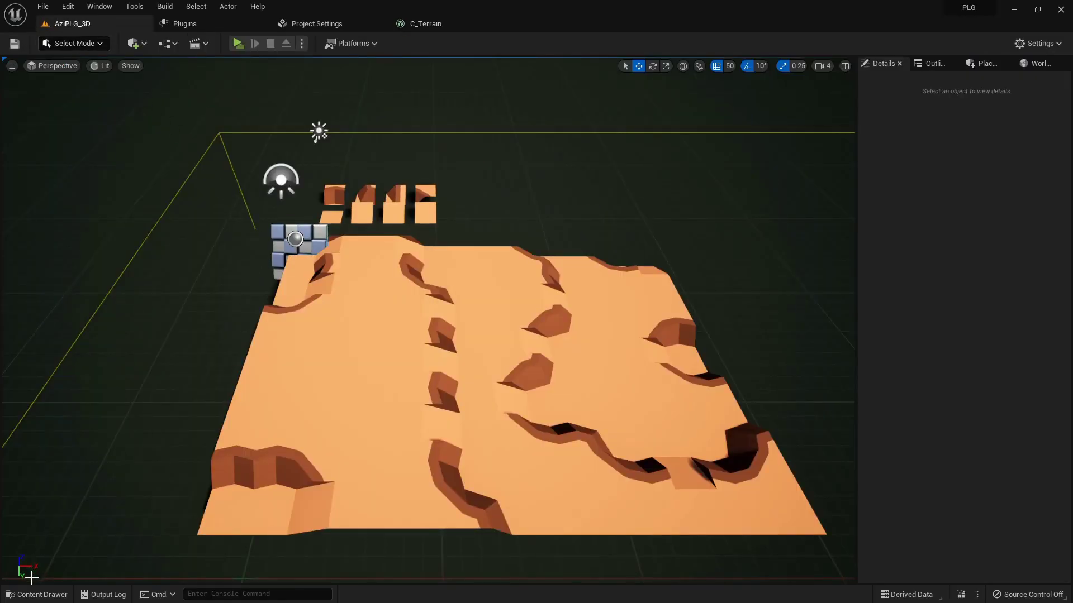
pyautogui.click(37, 594)
pyautogui.click(313, 505)
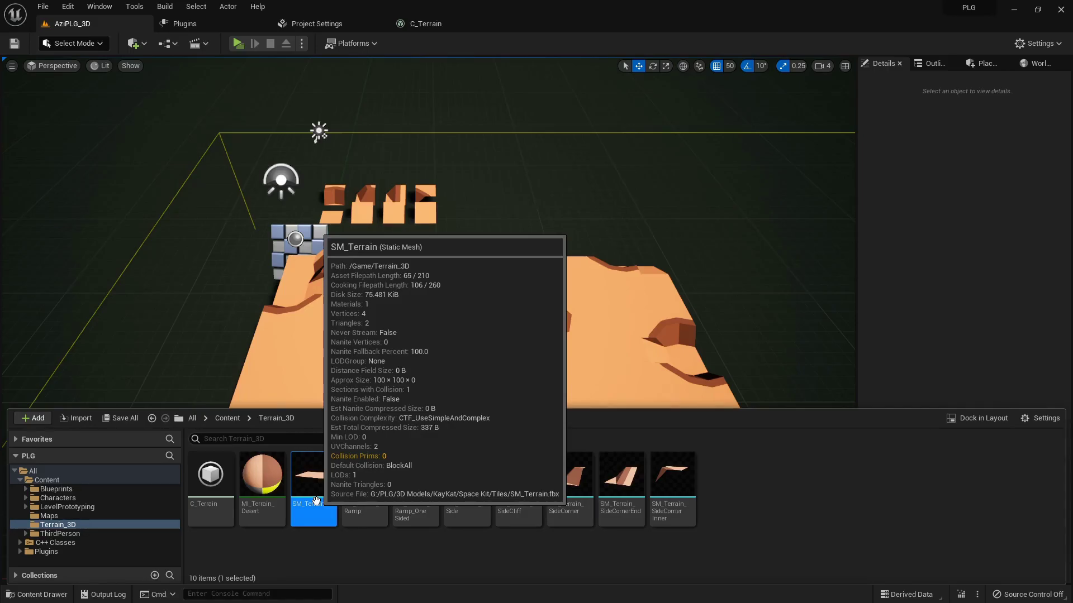
pyautogui.keyDown('shift'); pyautogui.click(661, 485); pyautogui.keyUp('shift')
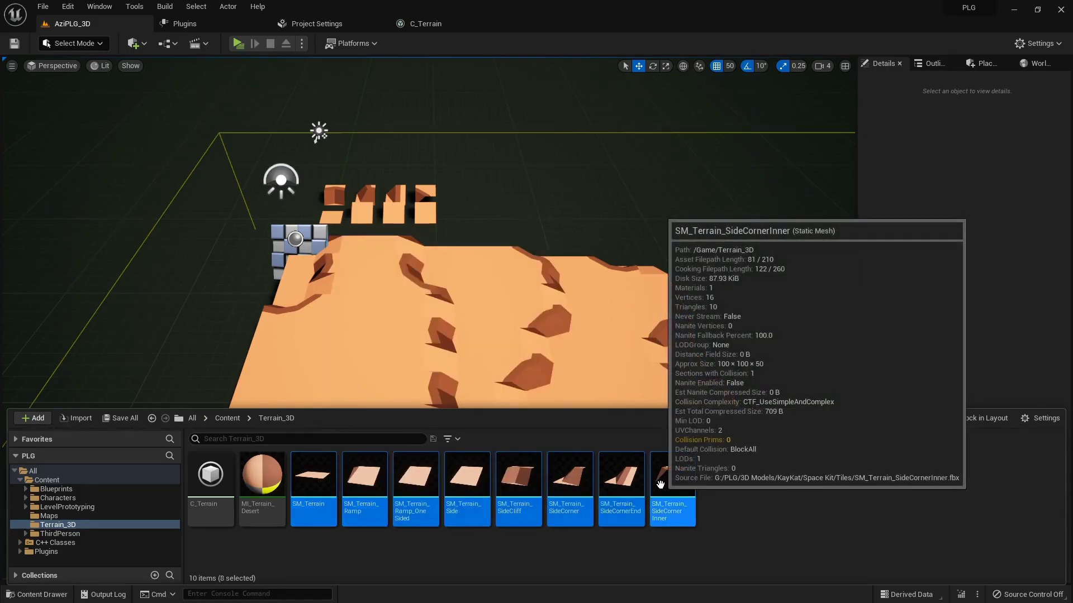
pyautogui.click(423, 24)
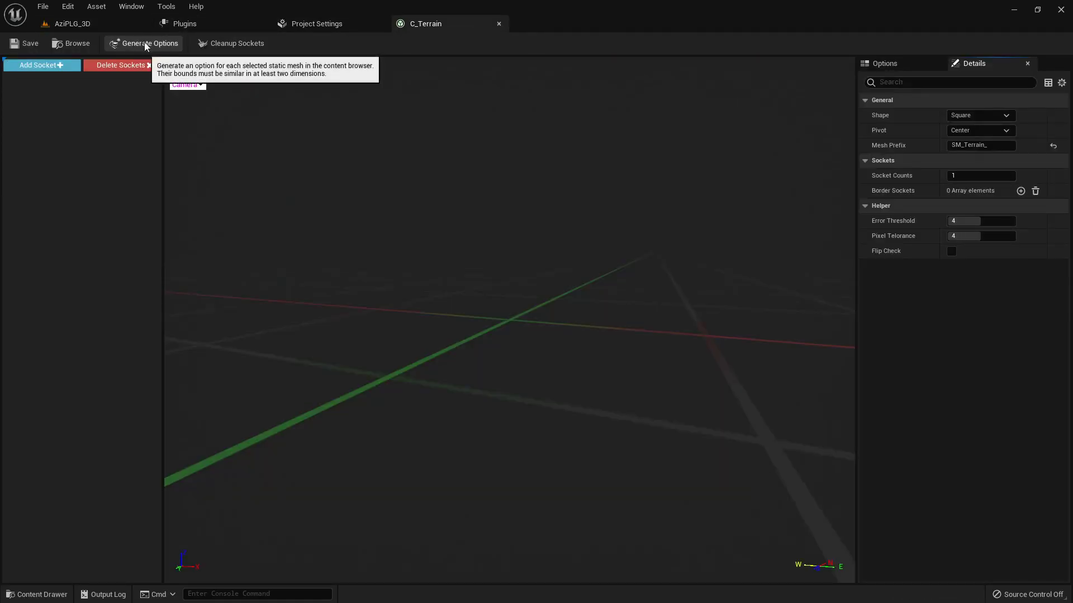
pyautogui.click(900, 65)
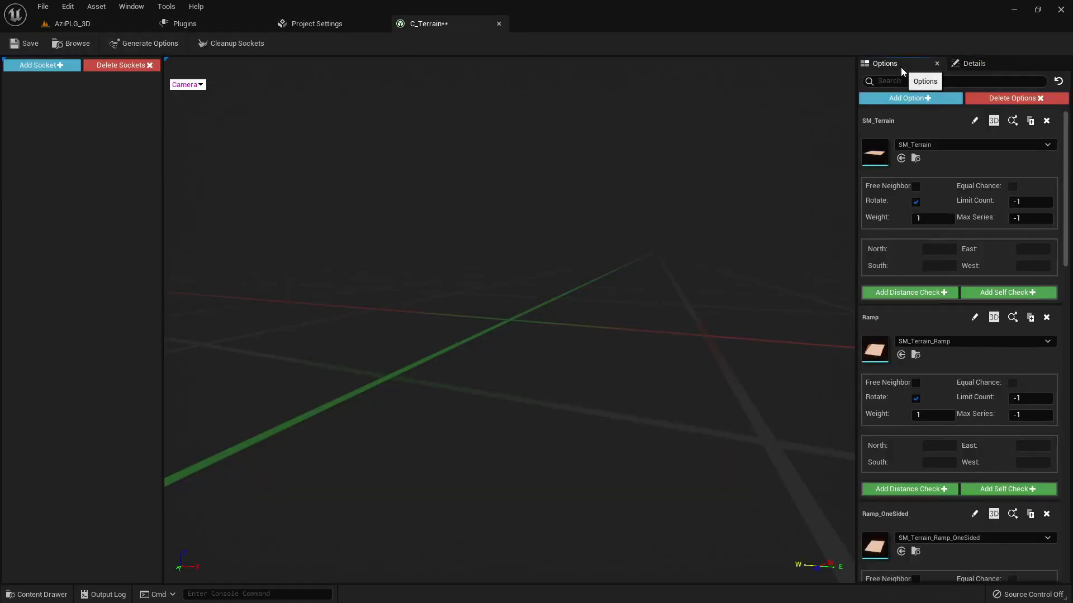
# Examine the shapes and socket positions of the SM_Terrain, Ramp, SideCliff, SideCorner and SideCornerEnd options in the 3D preview.
pyautogui.click(993, 161)
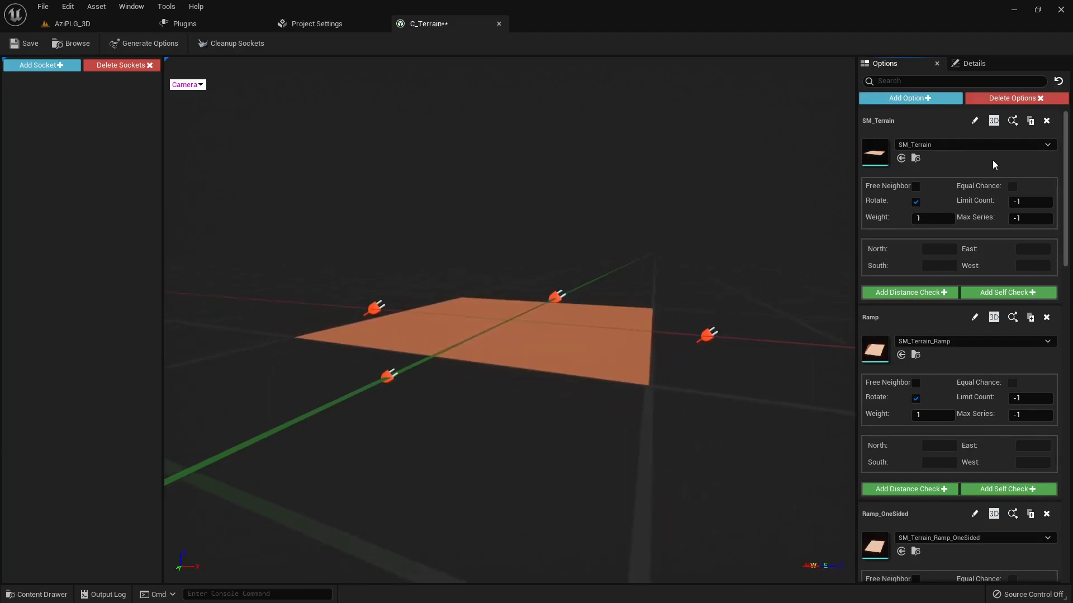
pyautogui.keyDown('alt'); pyautogui.moveTo(658, 201); pyautogui.dragTo(740, 271); pyautogui.keyUp('alt')
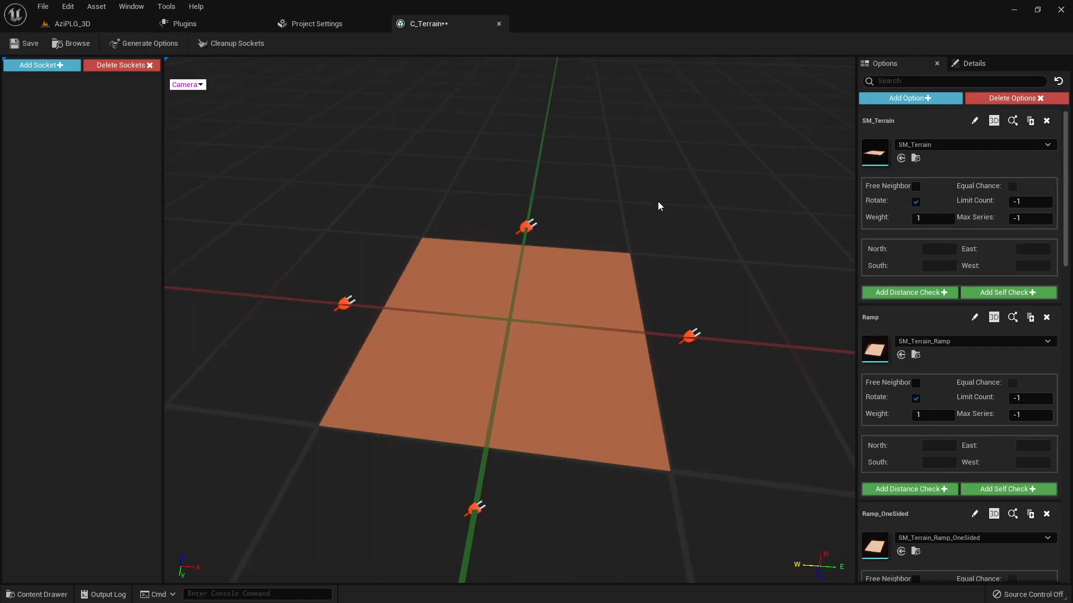
pyautogui.click(966, 359)
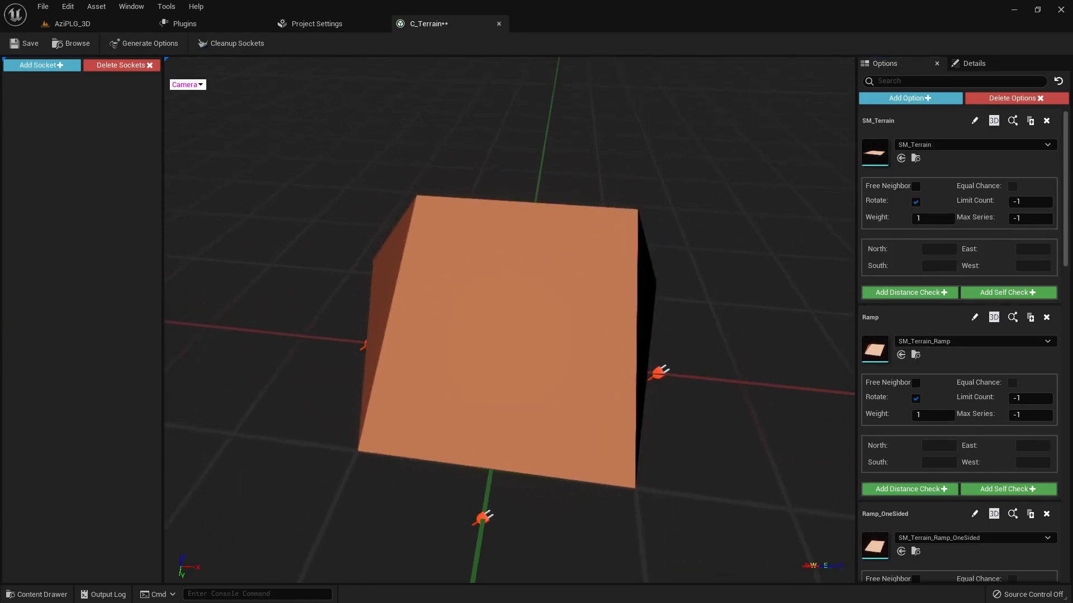
pyautogui.scroll(-6, 946, 373)
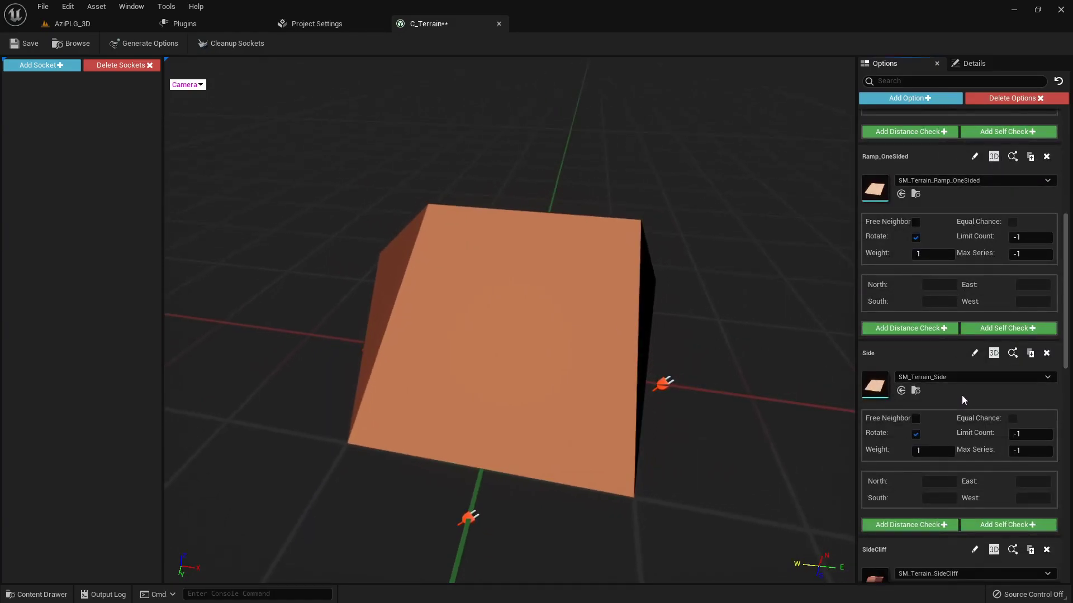
pyautogui.scroll(-6, 961, 395)
pyautogui.scroll(-1, 961, 394)
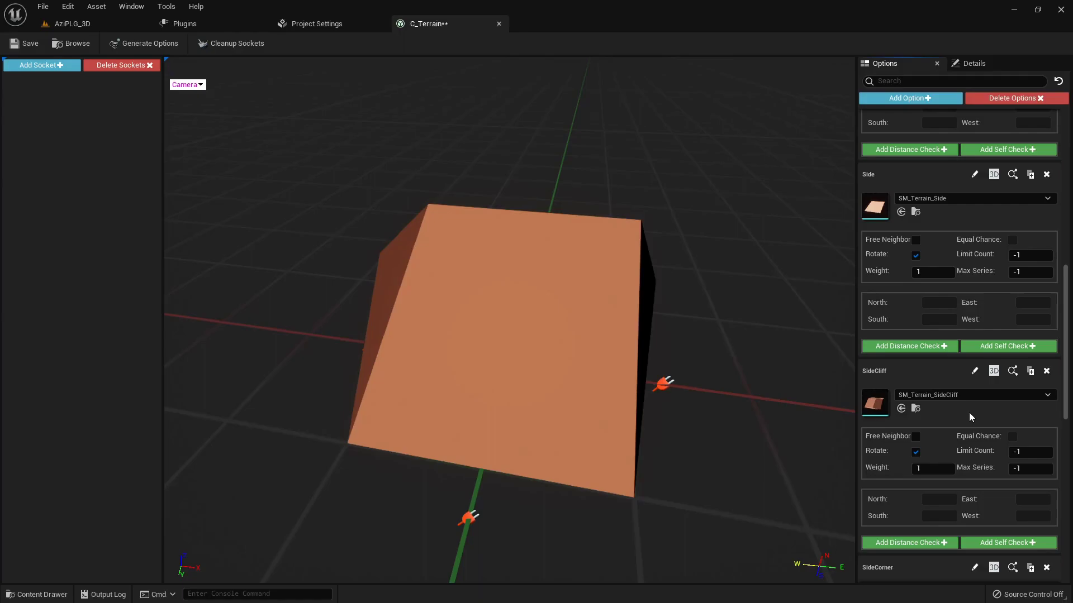
pyautogui.click(963, 418)
pyautogui.moveTo(766, 397); pyautogui.dragTo(804, 396)
pyautogui.scroll(-5, 894, 371)
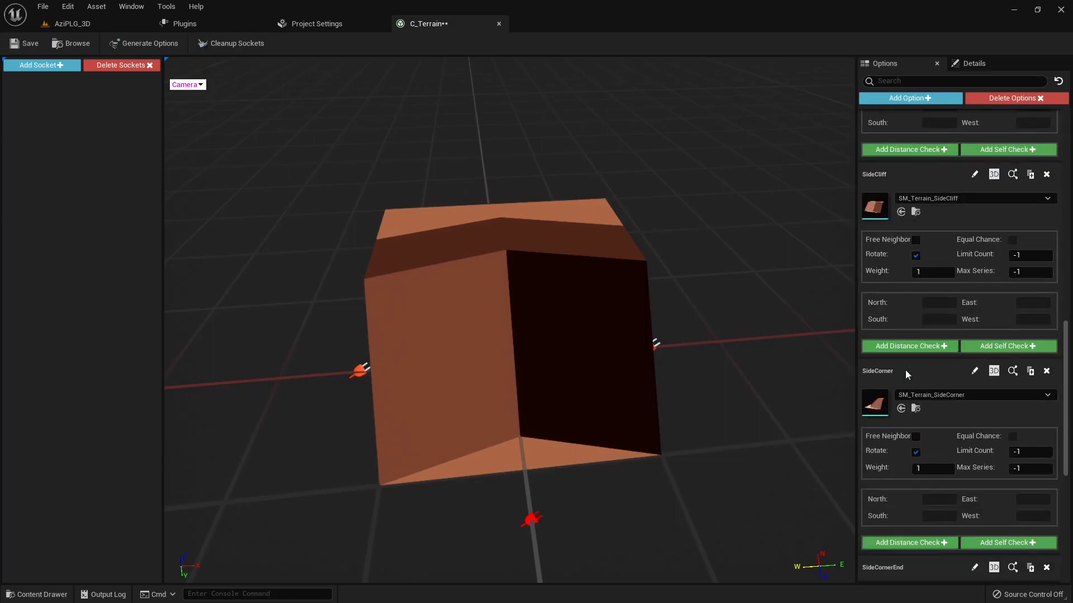
pyautogui.click(976, 417)
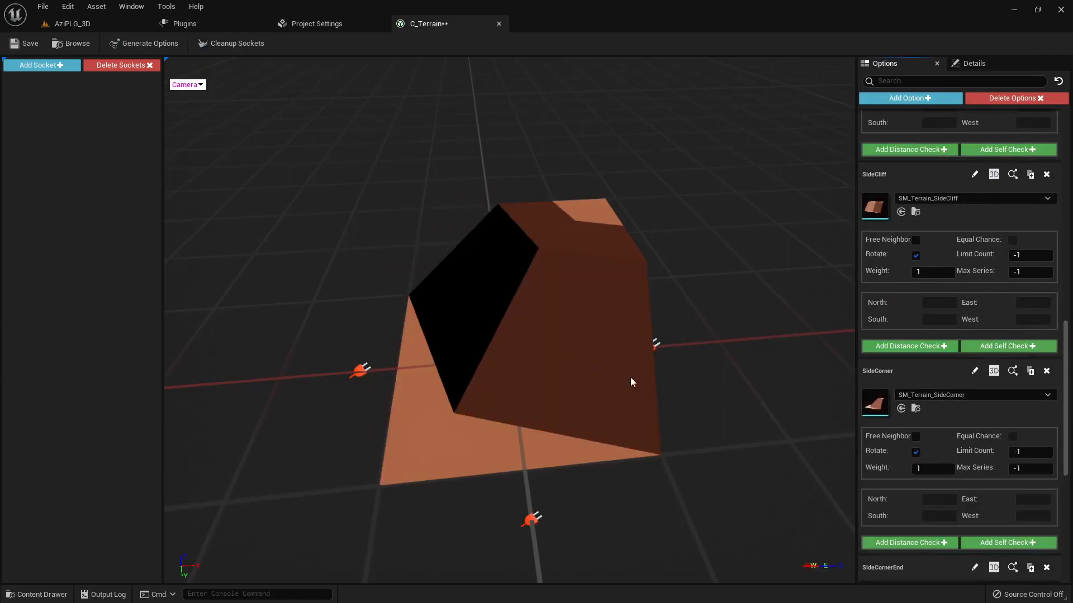
pyautogui.scroll(-3, 971, 411)
pyautogui.click(971, 411)
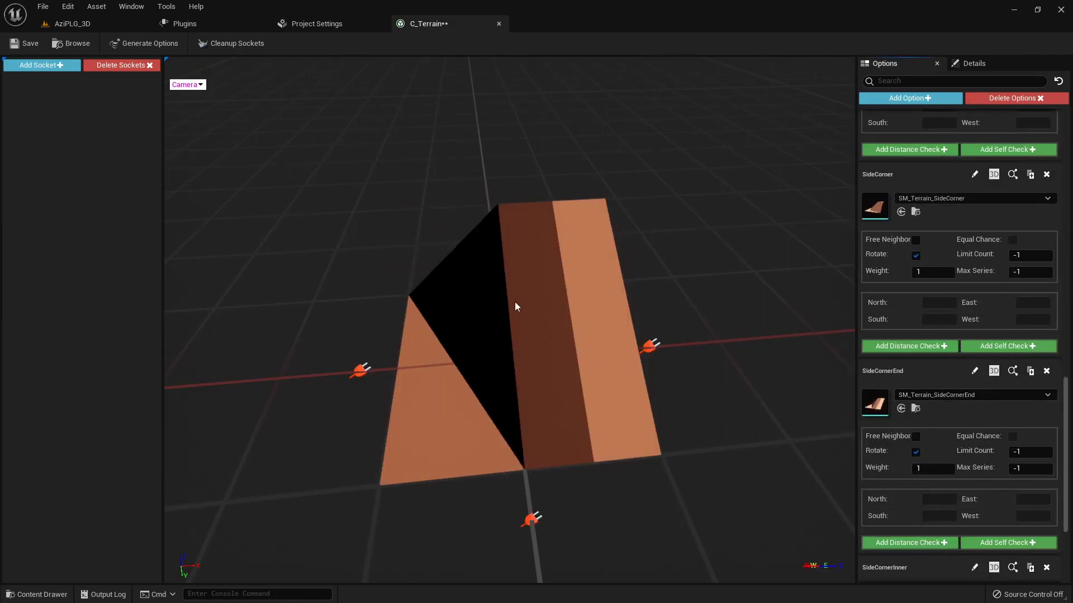
pyautogui.moveTo(515, 303); pyautogui.dragTo(613, 442)
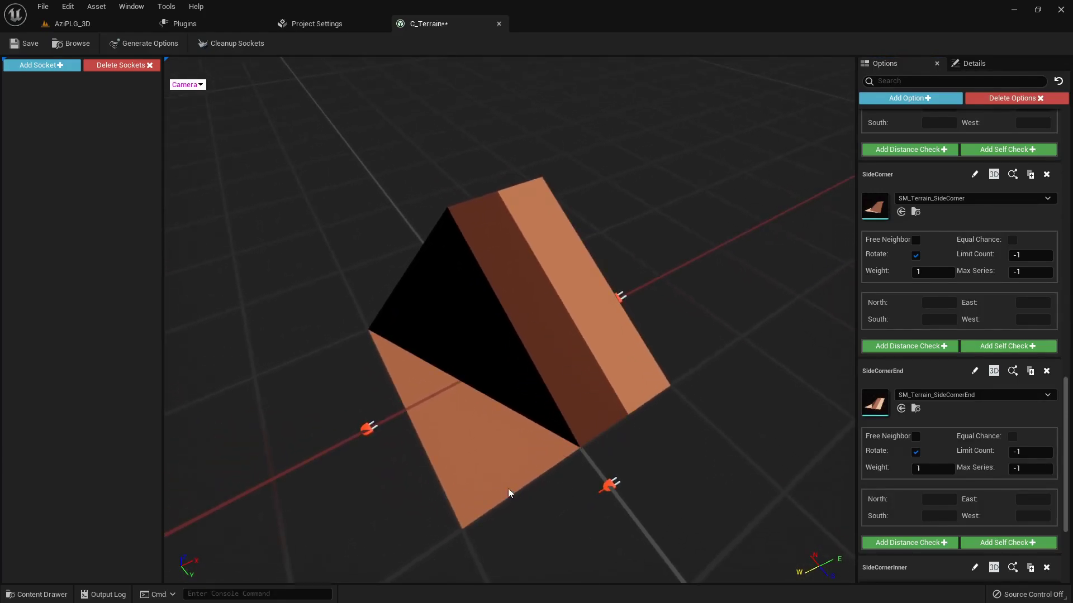
# Set the socket count of C_Terrain to 3.
pyautogui.click(971, 64)
pyautogui.click(964, 175)
pyautogui.write('3')
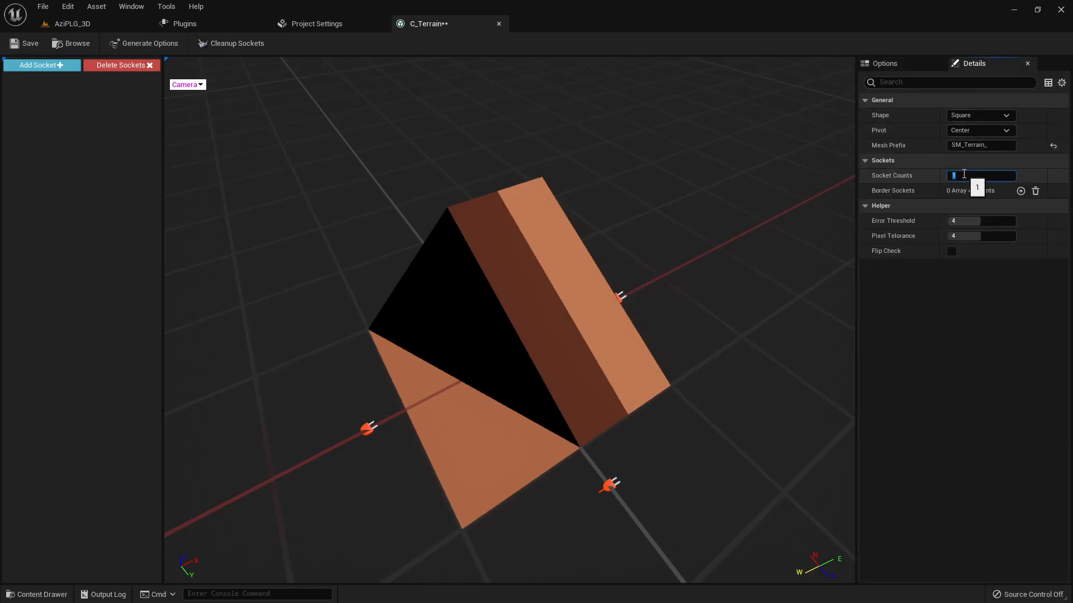
pyautogui.press('Return')
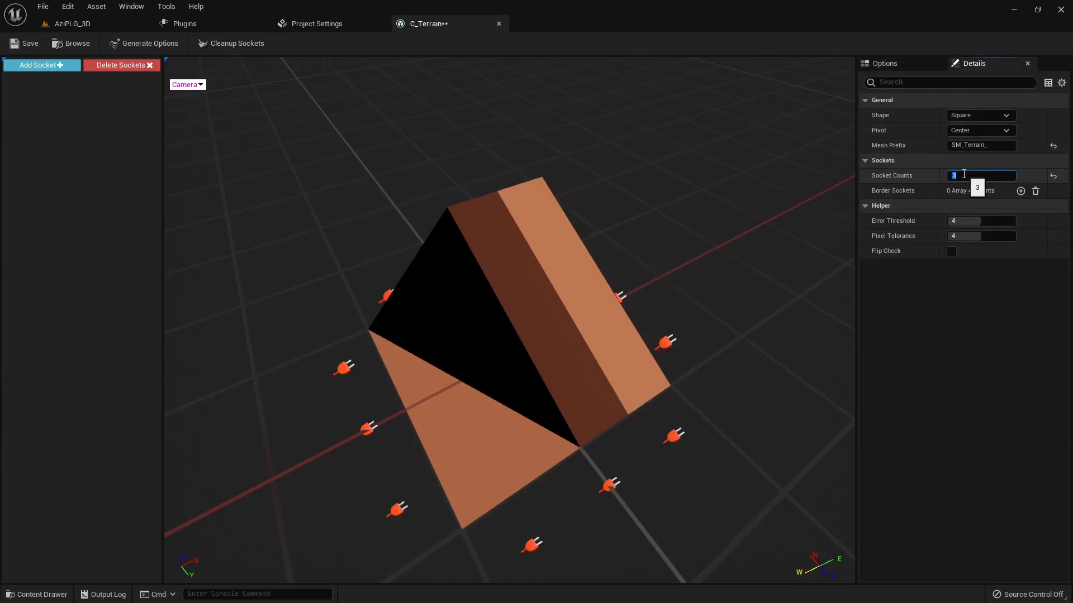
# Auto-generate the sockets for the flat SM_Terrain option.
pyautogui.click(899, 64)
pyautogui.moveTo(1065, 420); pyautogui.dragTo(992, 172)
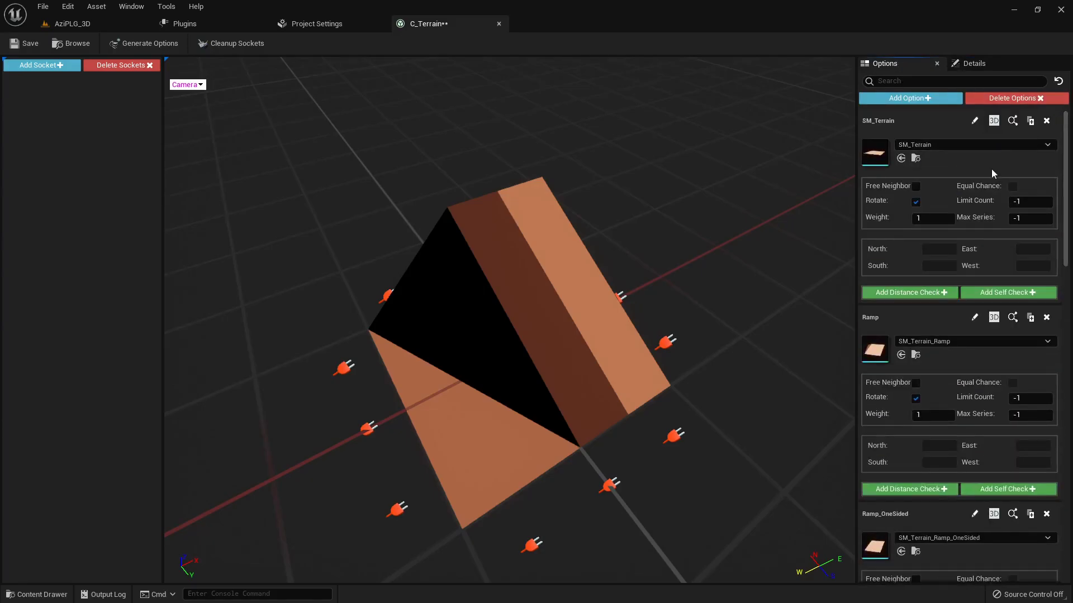
pyautogui.click(1013, 124)
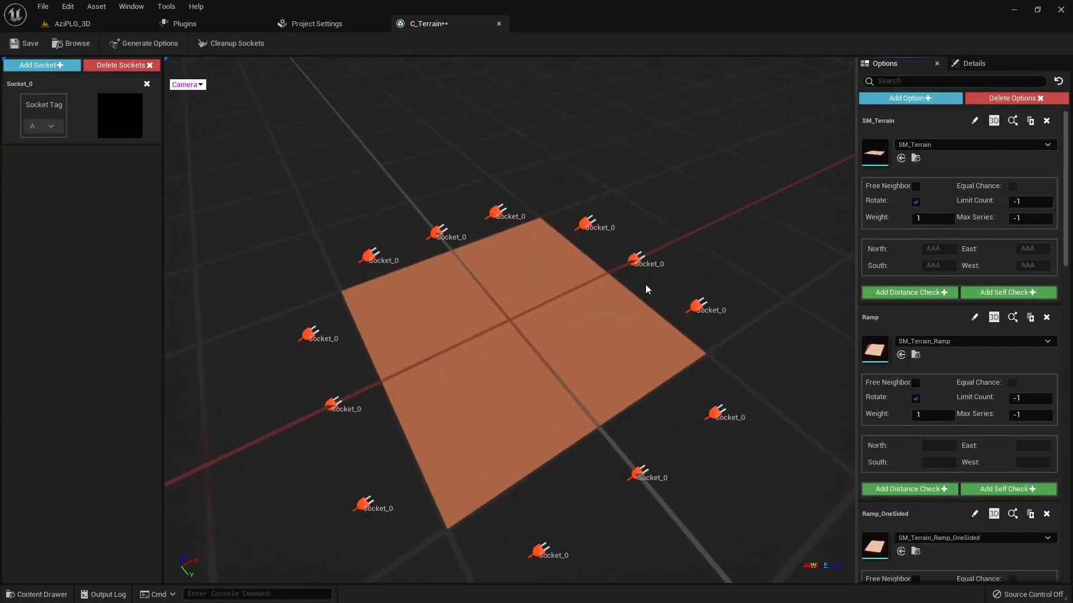
pyautogui.moveTo(664, 289); pyautogui.dragTo(645, 290)
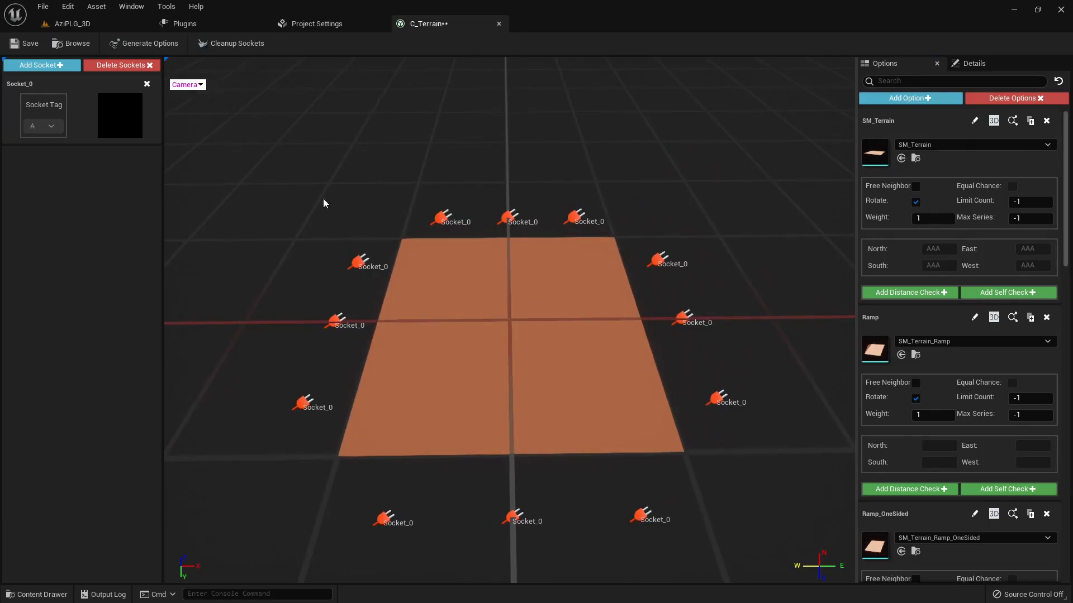
# Rename the socket Socket_0 as Ground.
pyautogui.doubleClick(18, 84)
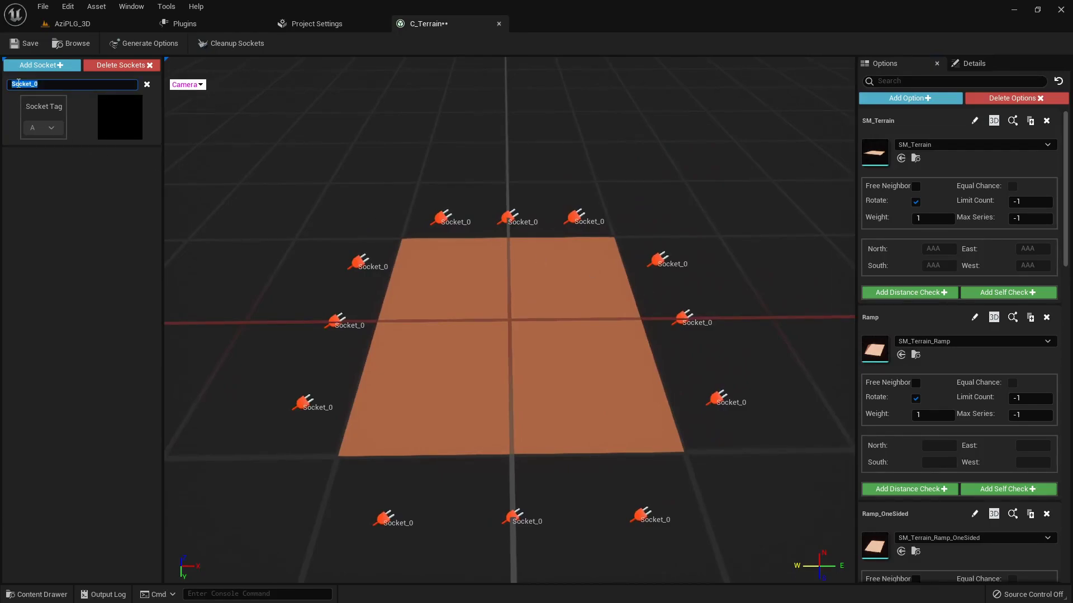
pyautogui.write('Ground')
pyautogui.press('Return')
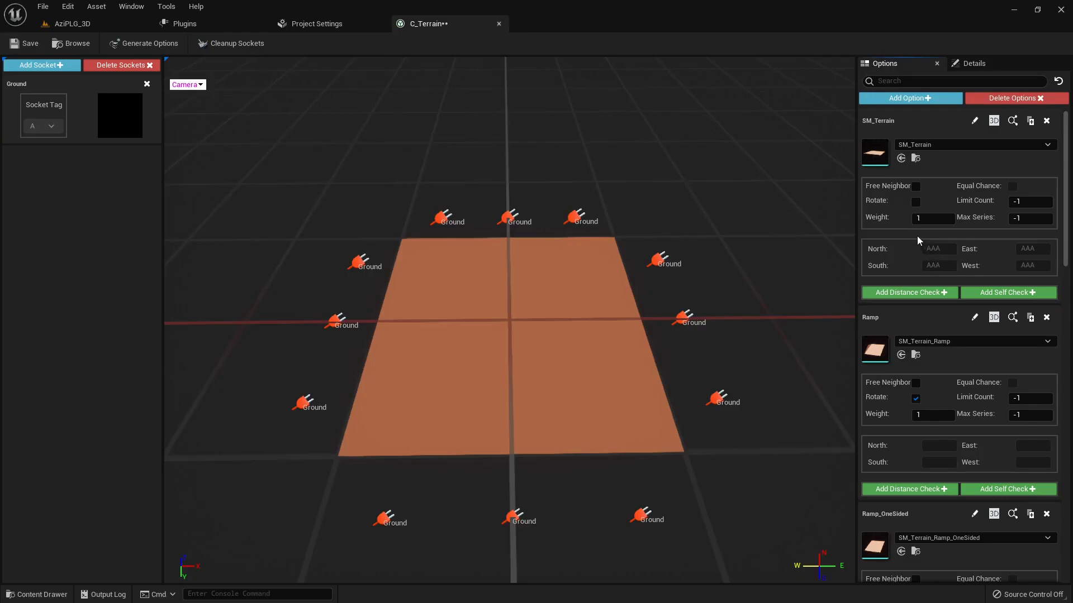
# Disable rotation for the SM_Terrain option and set its weight to 4.
pyautogui.click(926, 219)
pyautogui.write('4')
# Auto-generate the sockets for the Ramp option.
pyautogui.click(992, 318)
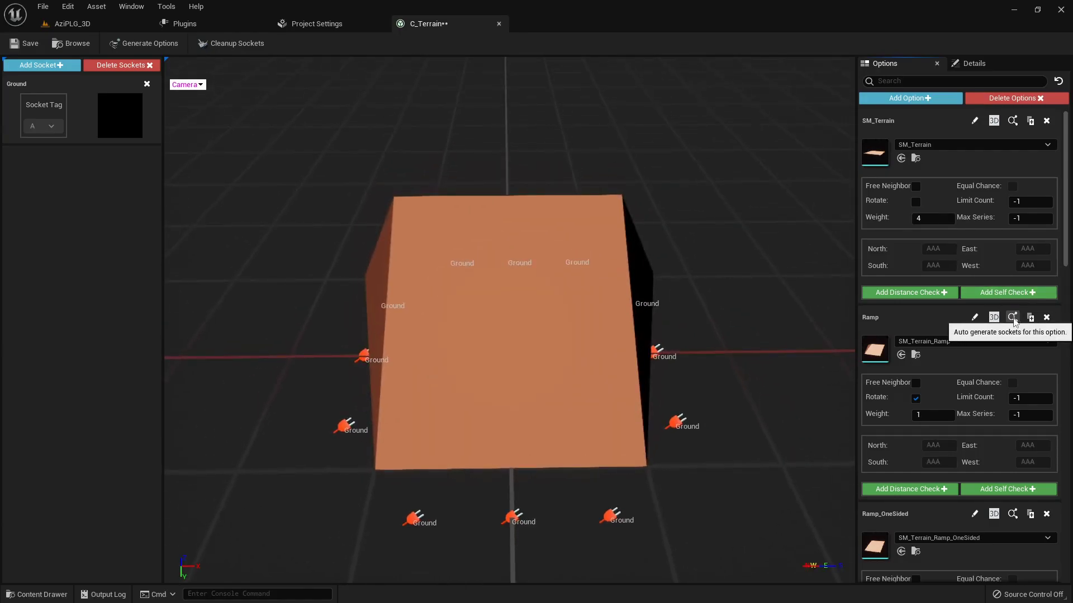
pyautogui.moveTo(512, 386); pyautogui.dragTo(405, 377)
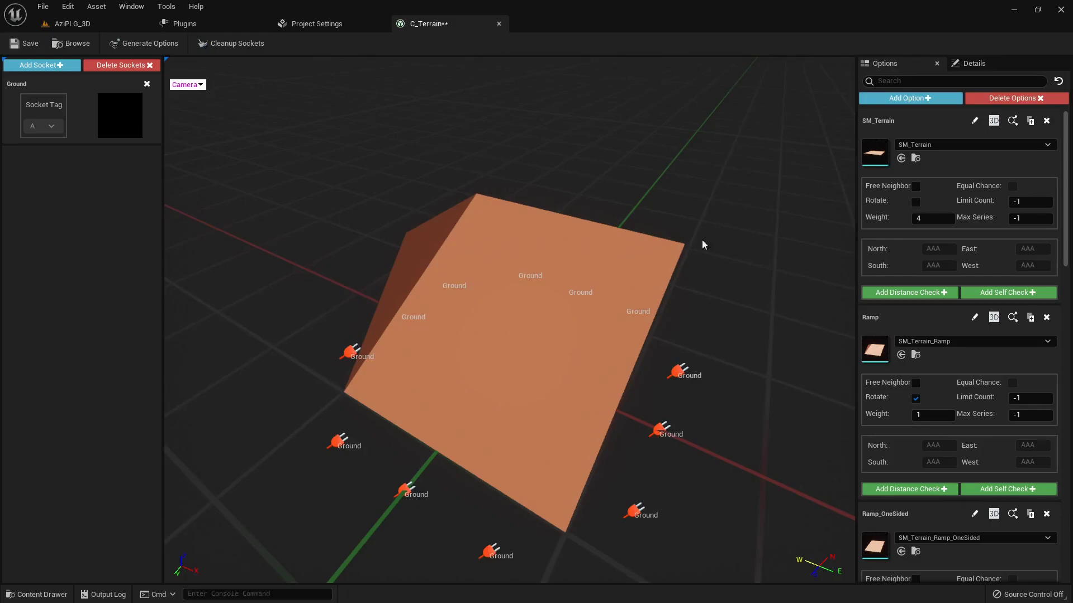
# Auto-generate the sockets for the SideCliff option and inspect their placement around the mesh.
pyautogui.scroll(-3, 950, 299)
pyautogui.scroll(-5, 950, 302)
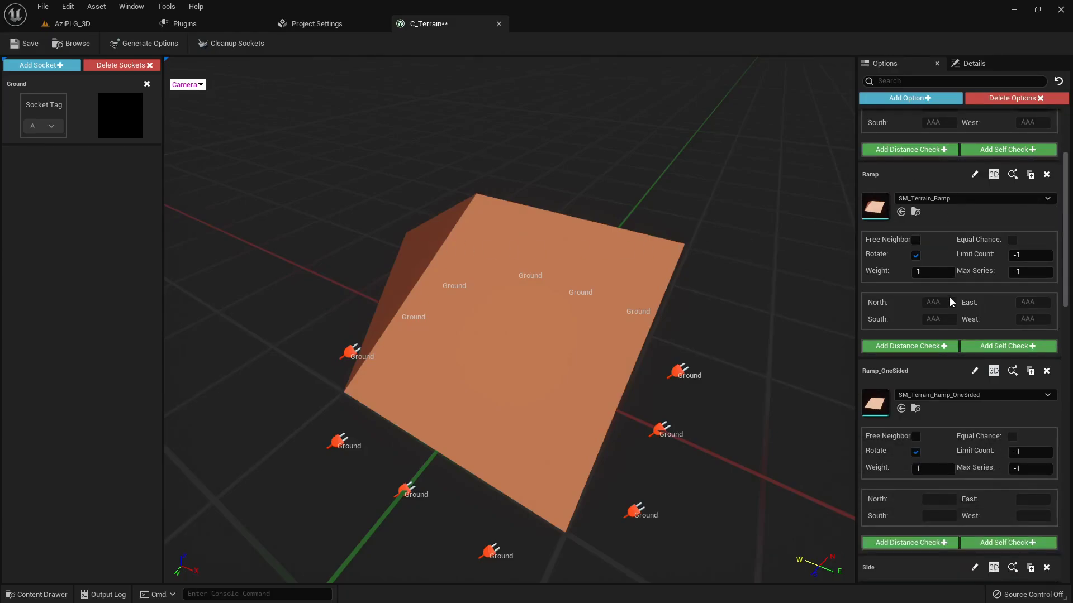
pyautogui.scroll(-3, 949, 301)
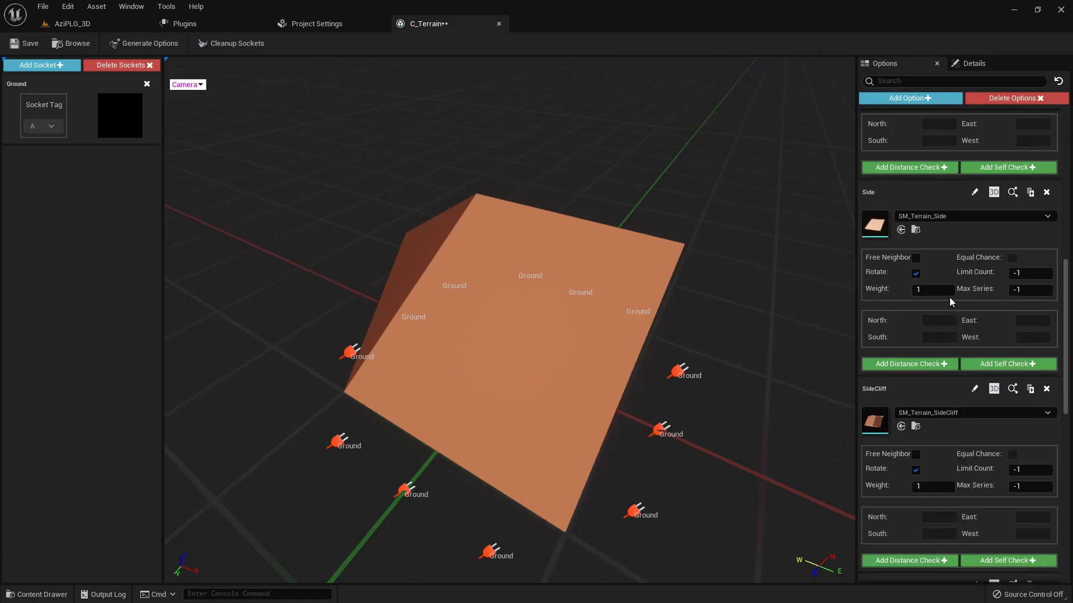
pyautogui.click(957, 433)
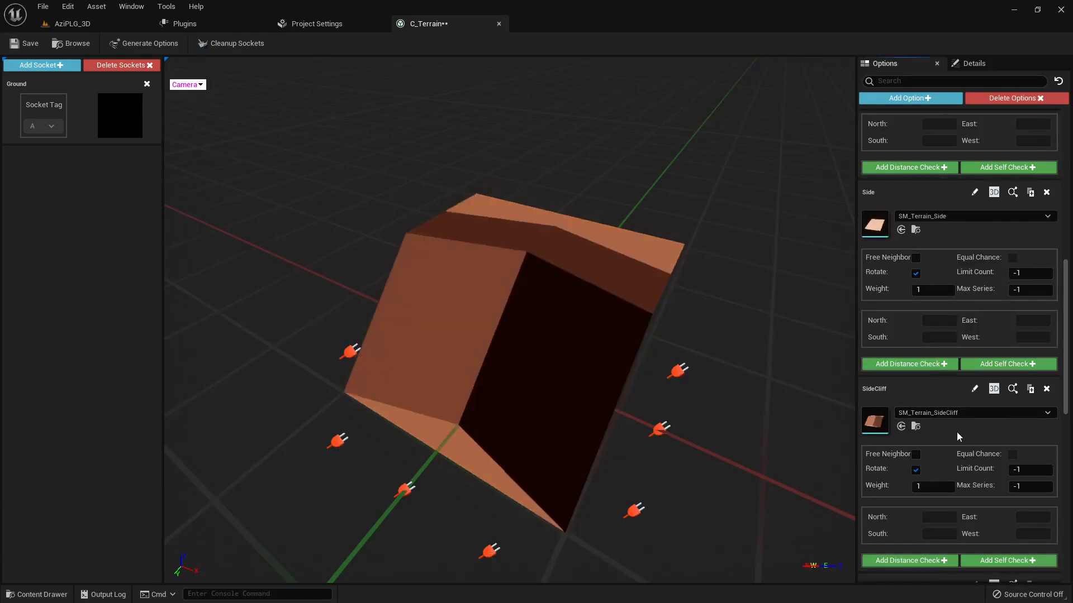
pyautogui.moveTo(793, 391); pyautogui.dragTo(818, 391)
pyautogui.click(1012, 389)
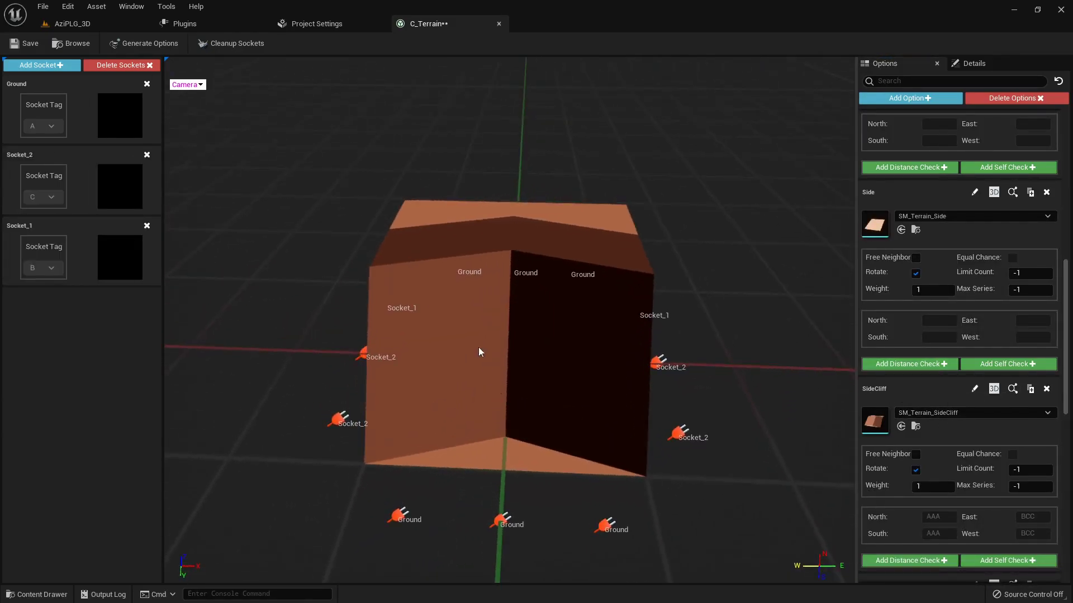
pyautogui.moveTo(450, 270); pyautogui.dragTo(447, 240)
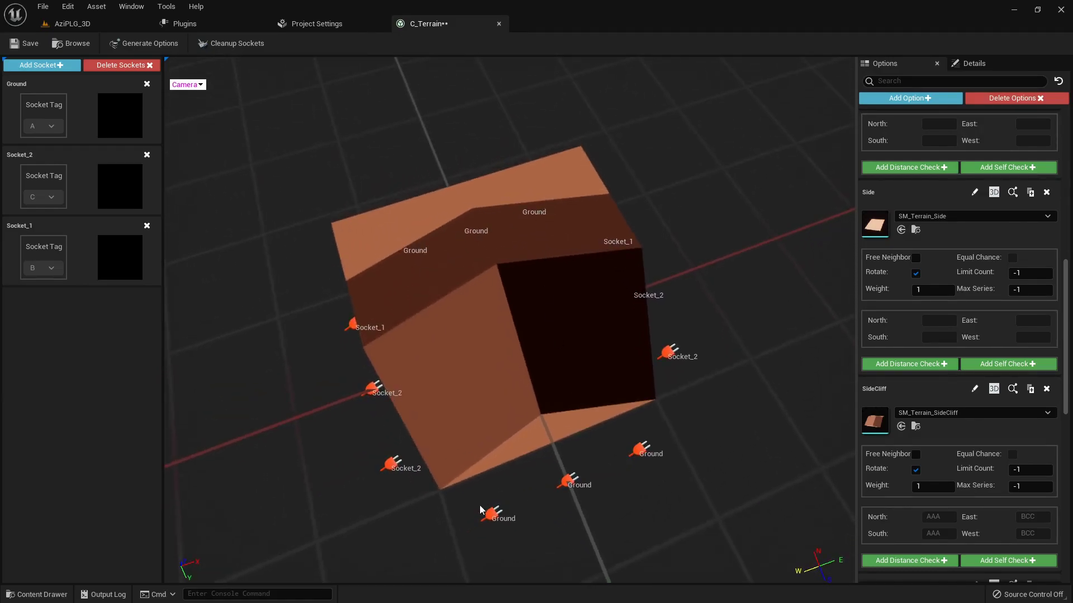
pyautogui.moveTo(480, 509); pyautogui.dragTo(341, 503)
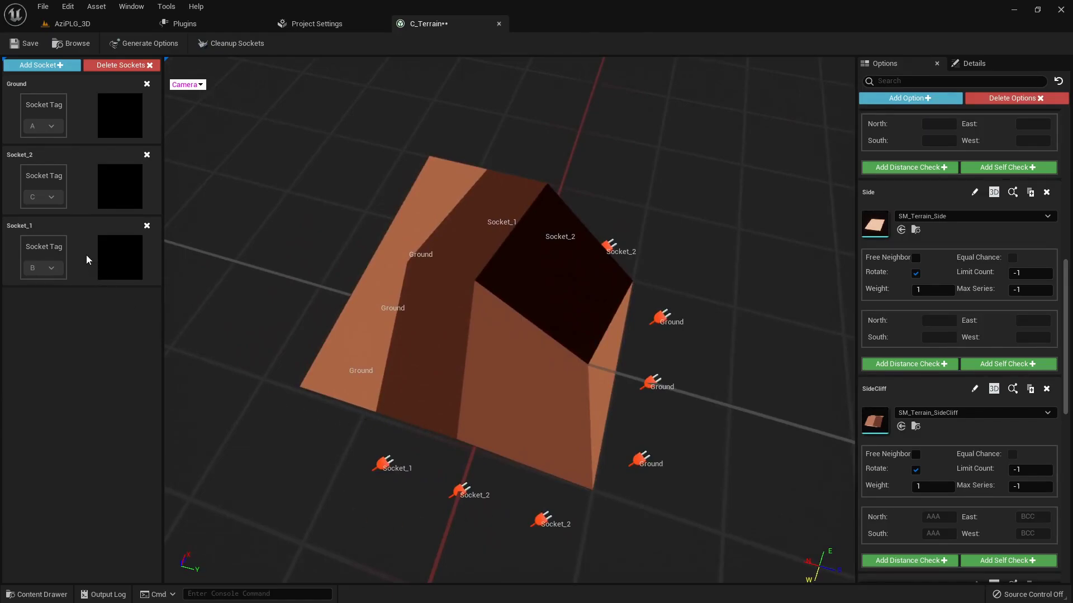
# Merge Socket_1 into the Ground socket and rename Socket_2 as Cliff.
pyautogui.moveTo(86, 255); pyautogui.dragTo(86, 101)
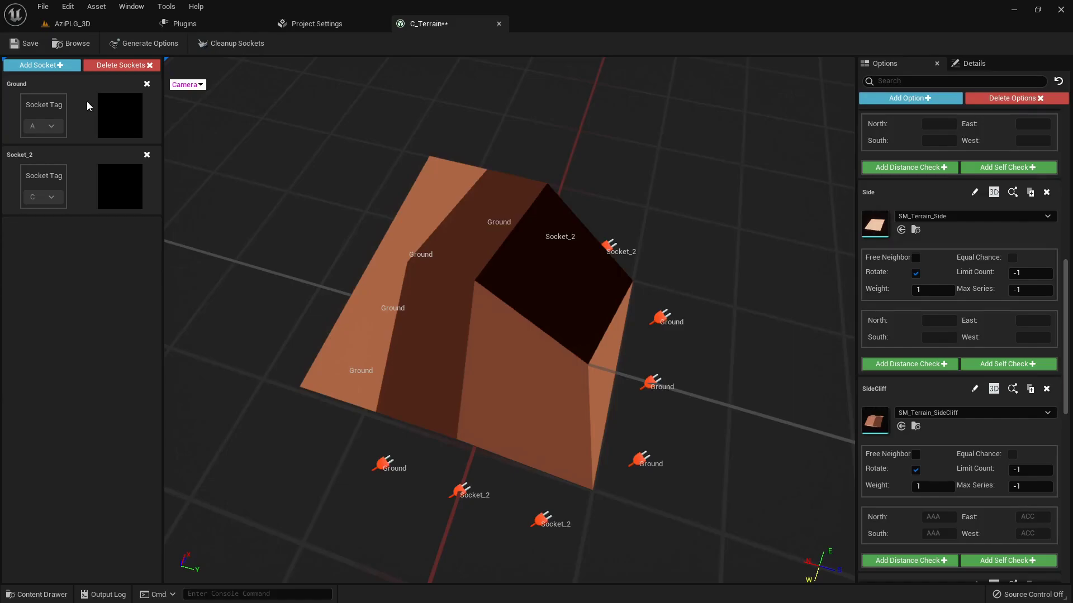
pyautogui.doubleClick(23, 156)
pyautogui.write('C')
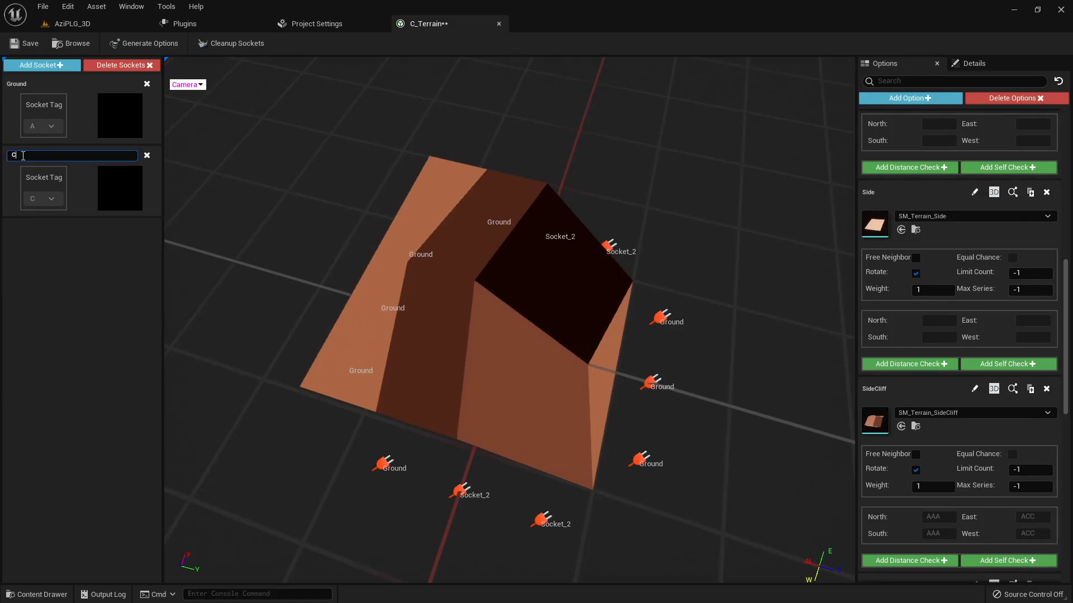
pyautogui.write('liff')
pyautogui.press('Return')
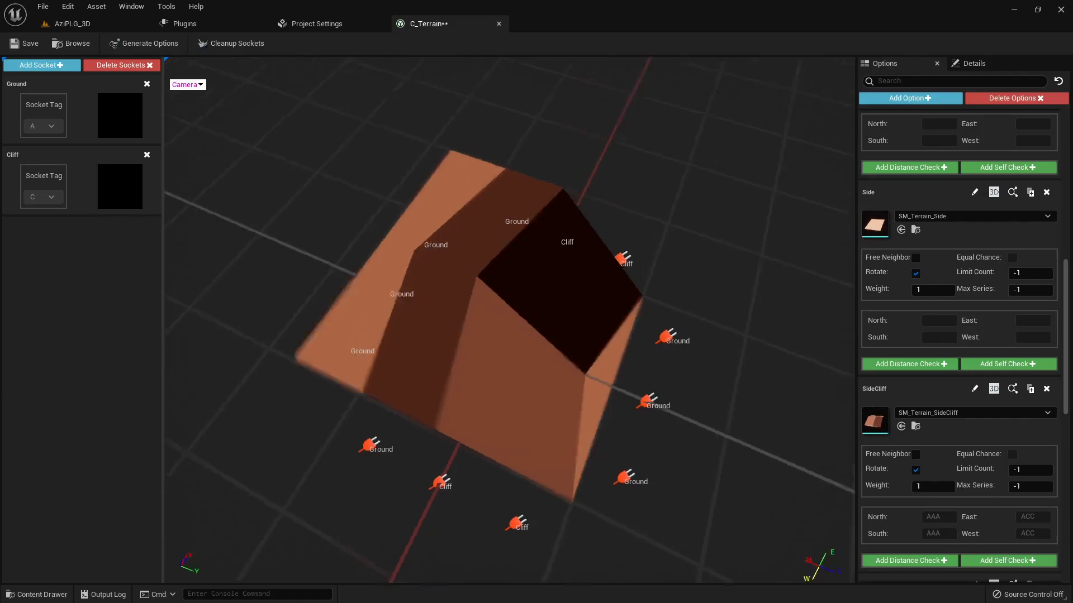
# Sample the Cliff socket's colour from the mesh's brown cliff face and the Ground socket's colour from its light top surface.
pyautogui.click(122, 207)
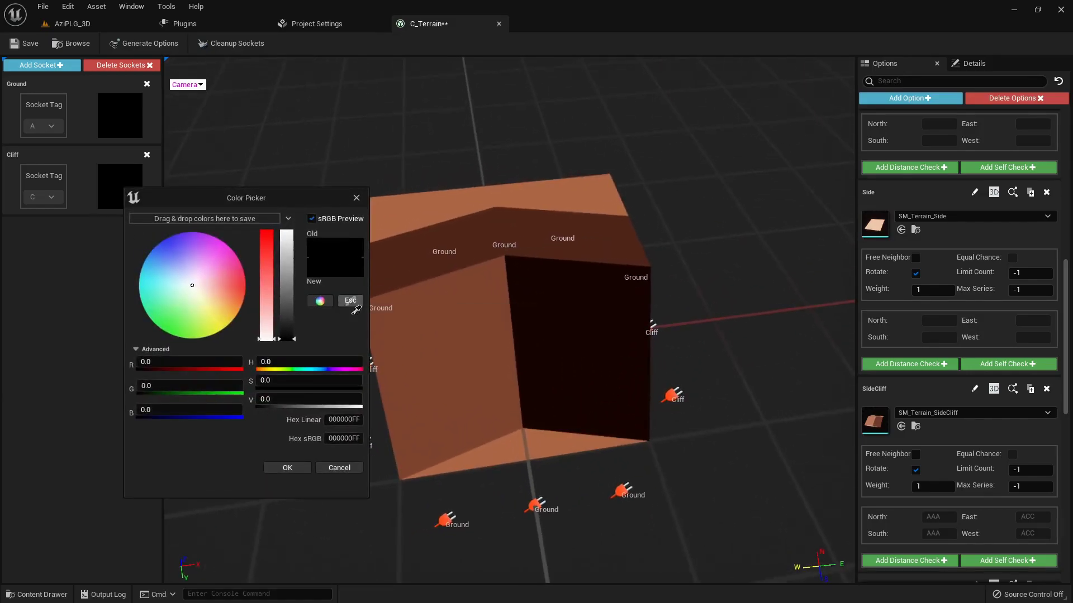
pyautogui.moveTo(350, 302); pyautogui.dragTo(391, 363)
pyautogui.click(287, 468)
pyautogui.click(122, 116)
pyautogui.click(343, 226)
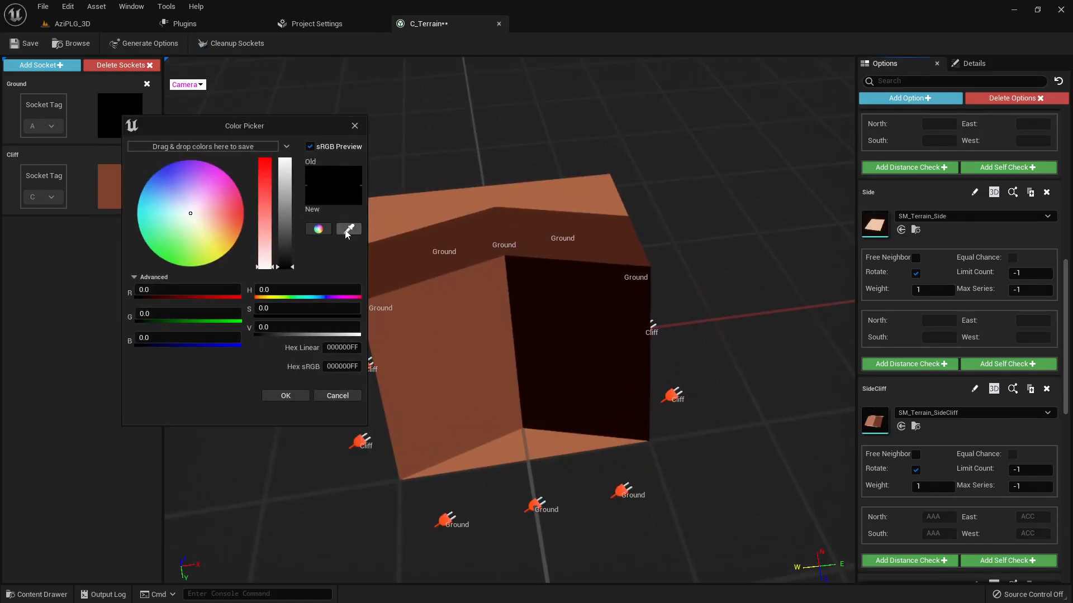
pyautogui.click(379, 213)
pyautogui.click(285, 394)
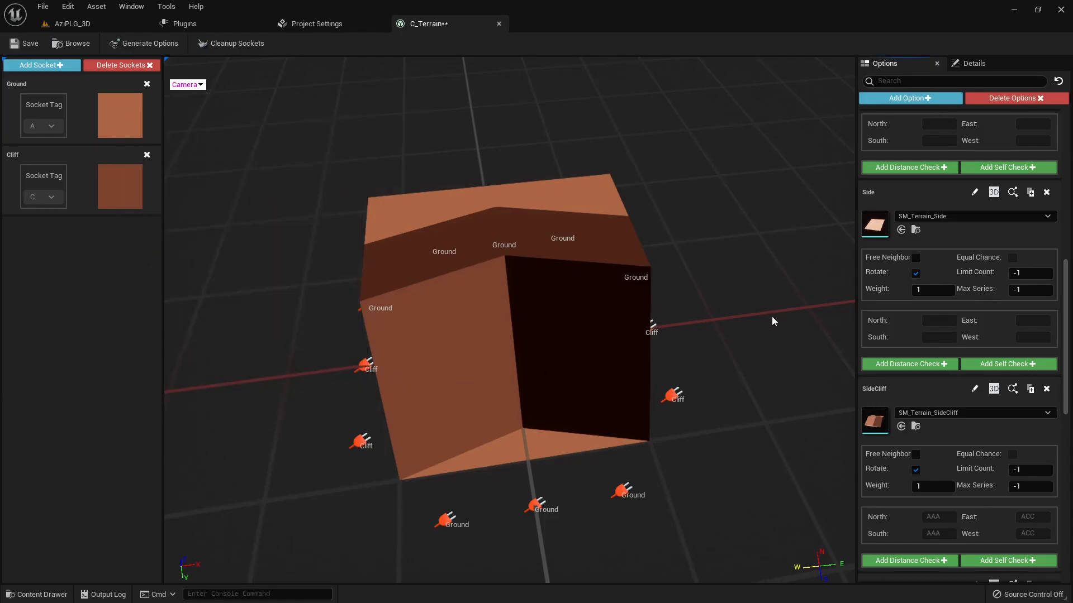
# Assign the Cliff socket to the two lower sockets on both the east and west sides of the Ramp option.
pyautogui.scroll(20, 917, 303)
pyautogui.scroll(-1, 917, 303)
pyautogui.click(936, 352)
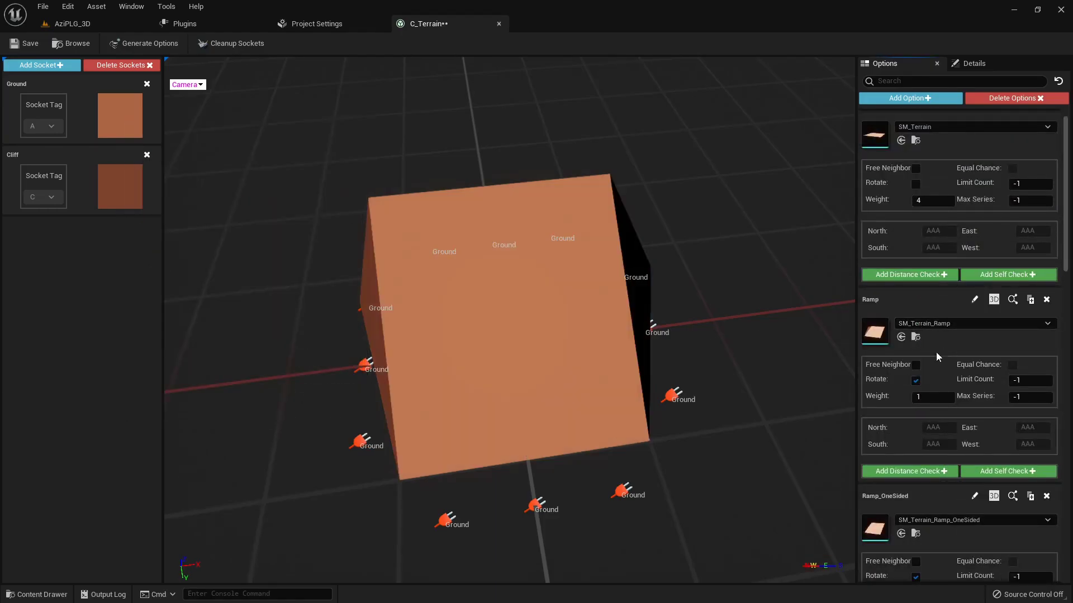
pyautogui.moveTo(555, 381); pyautogui.dragTo(475, 358)
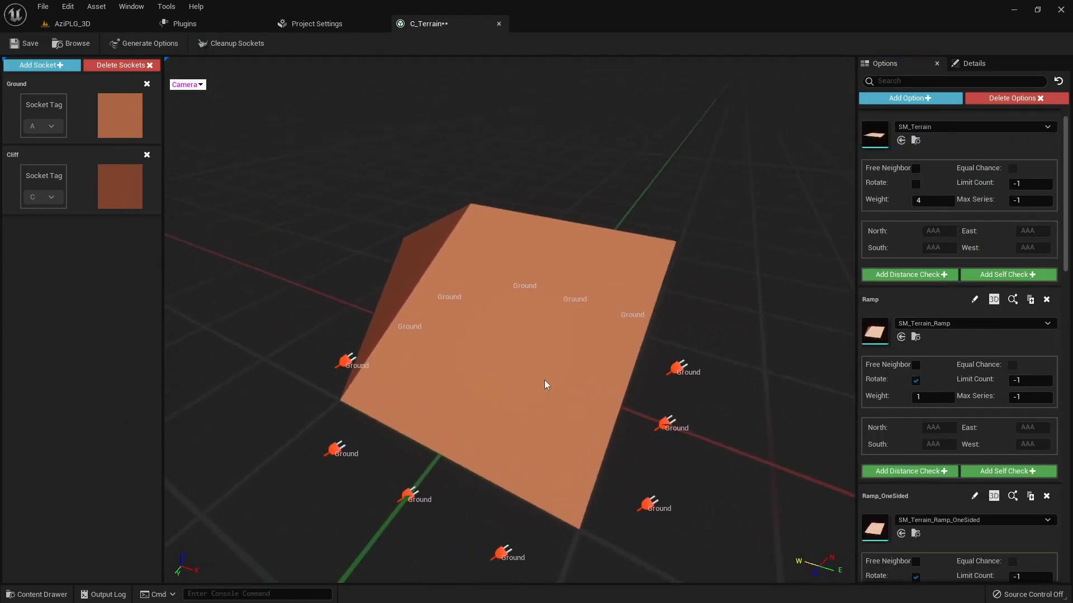
pyautogui.moveTo(84, 191); pyautogui.dragTo(398, 322)
pyautogui.moveTo(492, 274); pyautogui.dragTo(492, 274)
pyautogui.moveTo(88, 197); pyautogui.dragTo(634, 300)
pyautogui.moveTo(84, 187); pyautogui.dragTo(583, 283)
pyautogui.moveTo(597, 348); pyautogui.dragTo(597, 347)
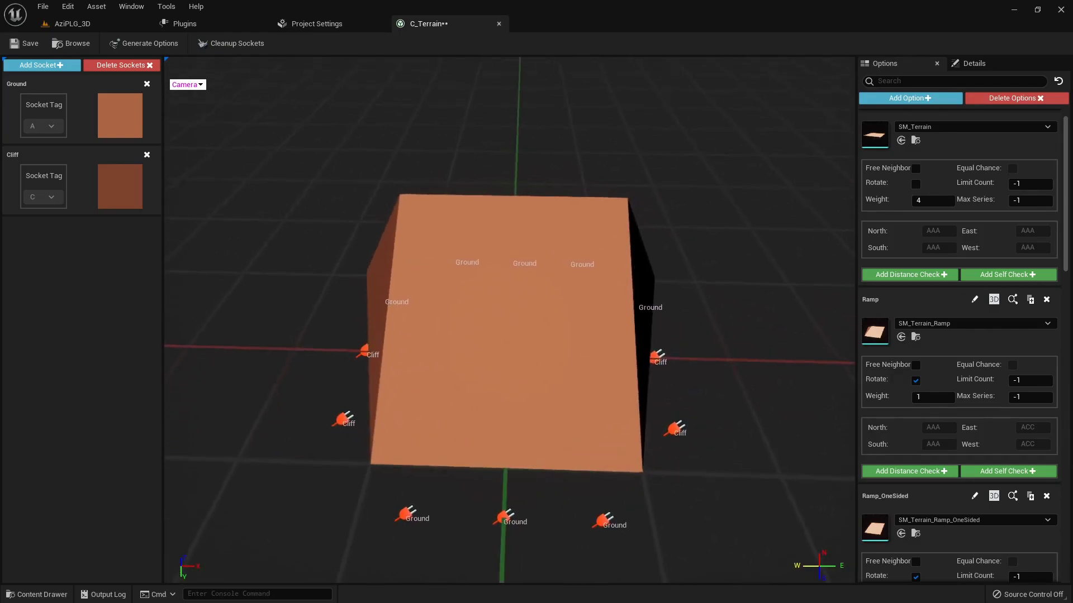
# Make the Ramp option 3D with South as its direction.
pyautogui.click(993, 300)
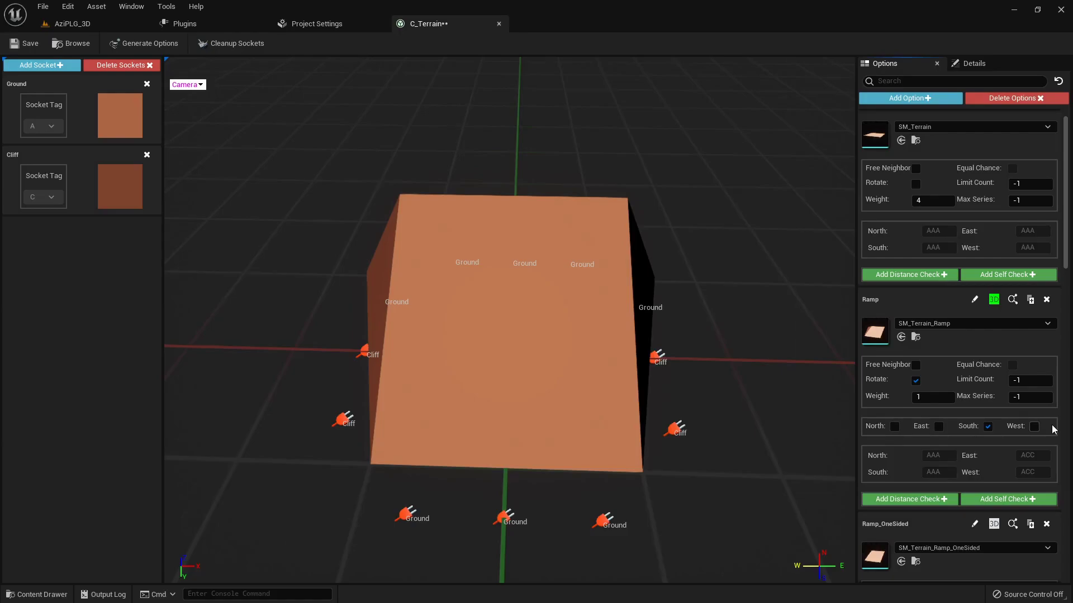
pyautogui.click(987, 429)
pyautogui.moveTo(603, 439); pyautogui.dragTo(628, 446)
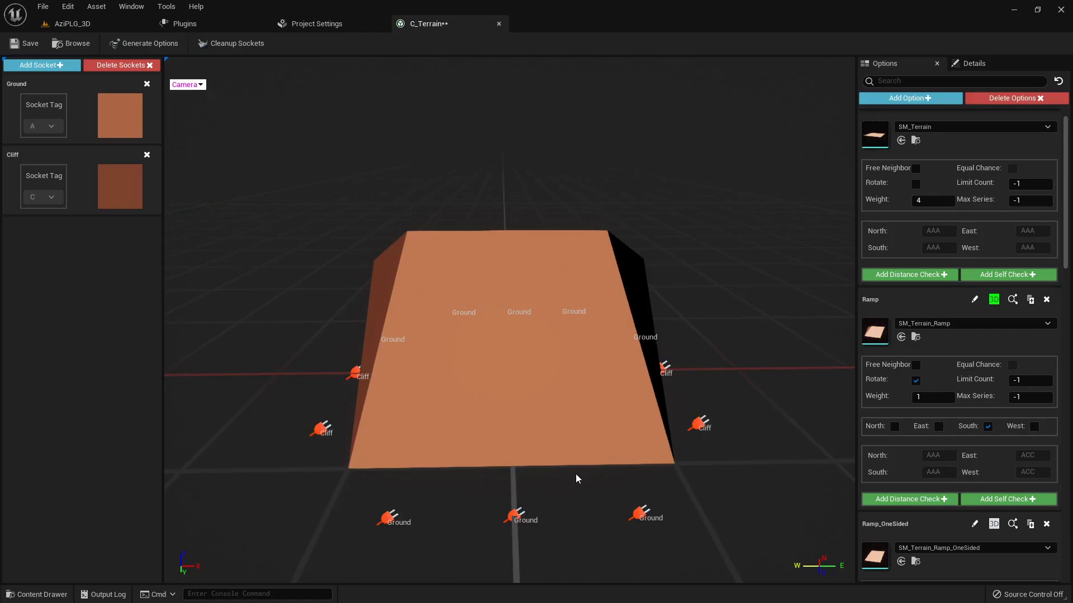
# Auto-generate the sockets for the Ramp_OneSided option.
pyautogui.scroll(-3, 945, 432)
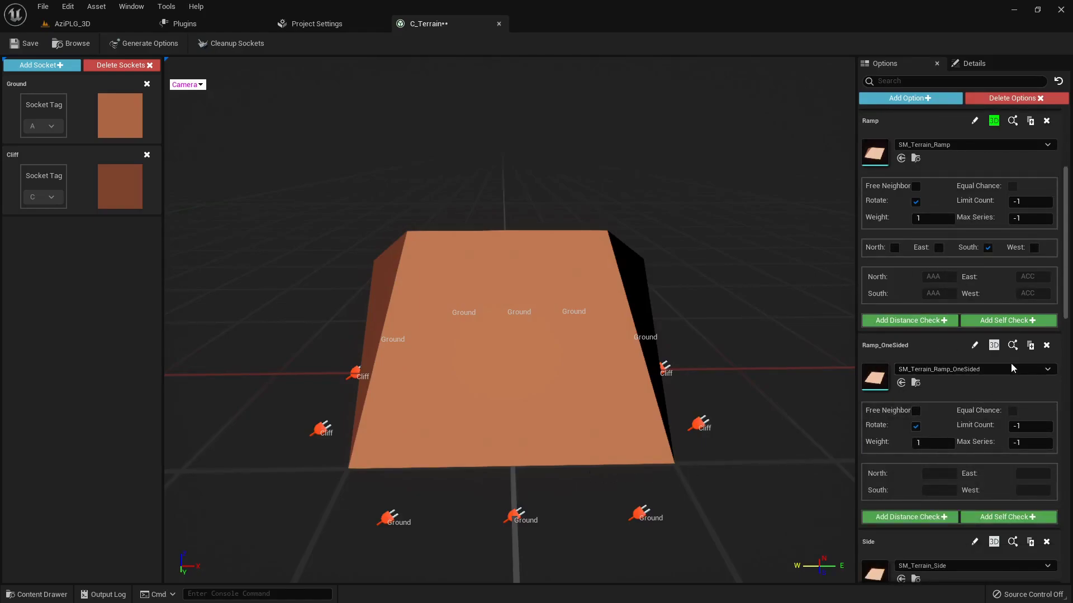
pyautogui.click(1013, 346)
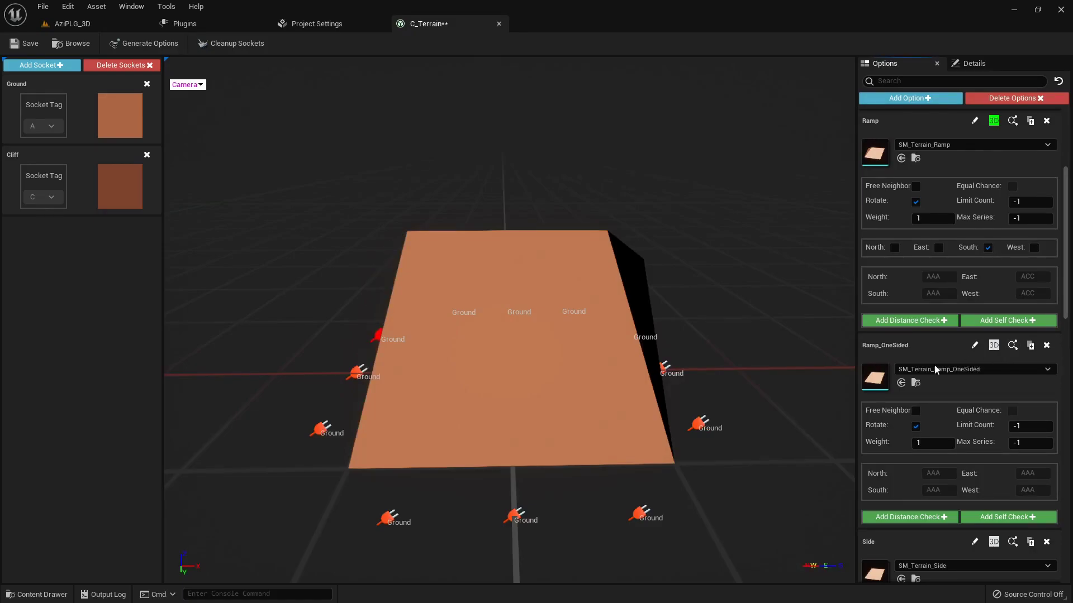
pyautogui.moveTo(631, 391); pyautogui.dragTo(743, 390)
pyautogui.moveTo(558, 374); pyautogui.dragTo(514, 374)
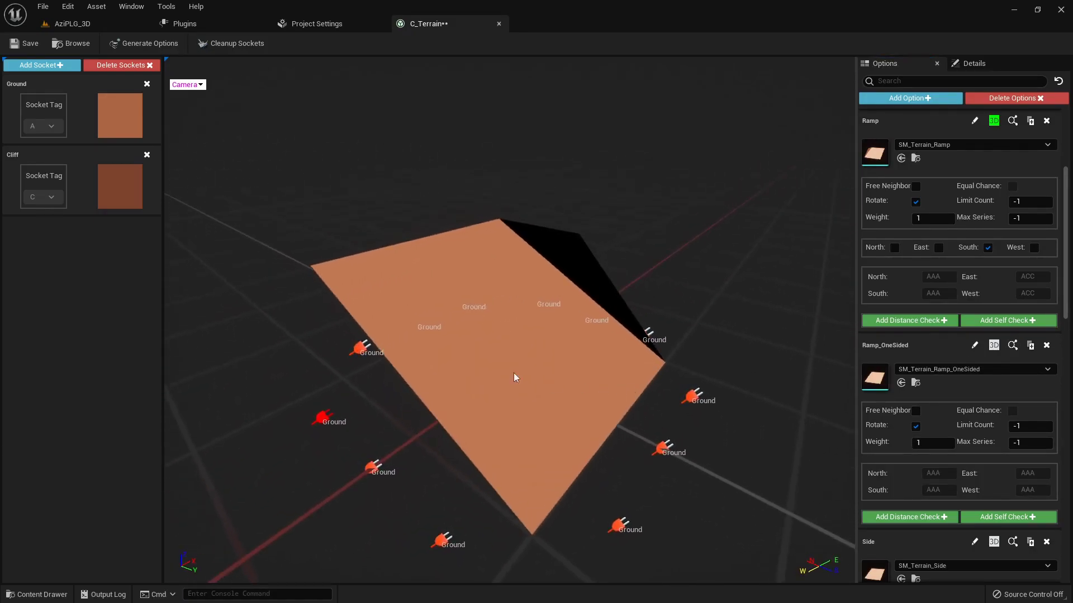
# Assign the Cliff socket to the two lower sockets on the east side of the Ramp_OneSided option.
pyautogui.click(82, 197)
pyautogui.click(589, 317)
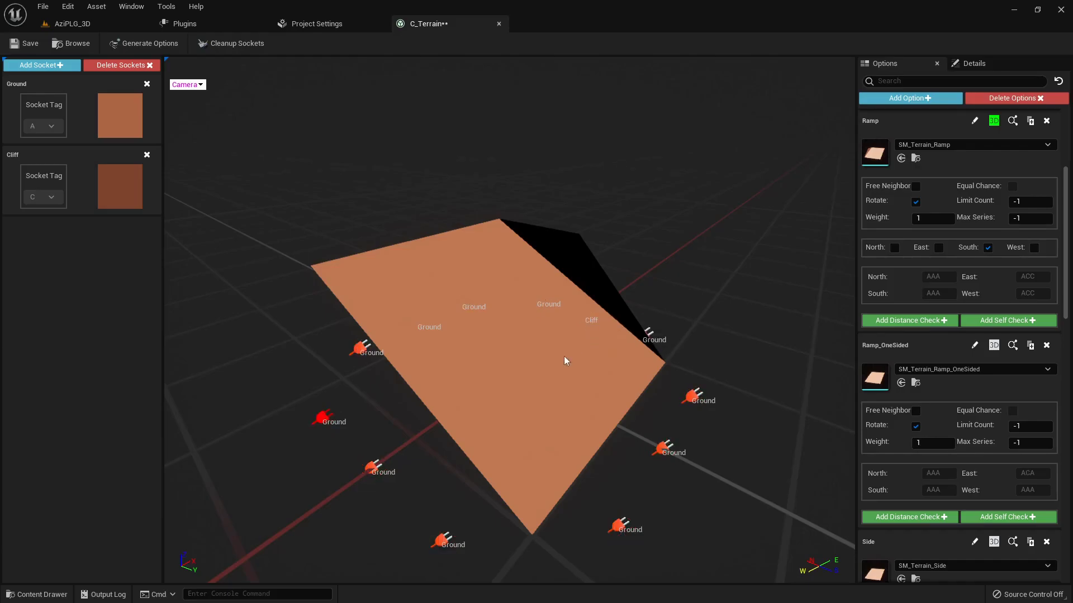
pyautogui.click(87, 201)
pyautogui.click(649, 335)
pyautogui.moveTo(629, 395); pyautogui.dragTo(733, 395)
pyautogui.moveTo(628, 396); pyautogui.dragTo(344, 397)
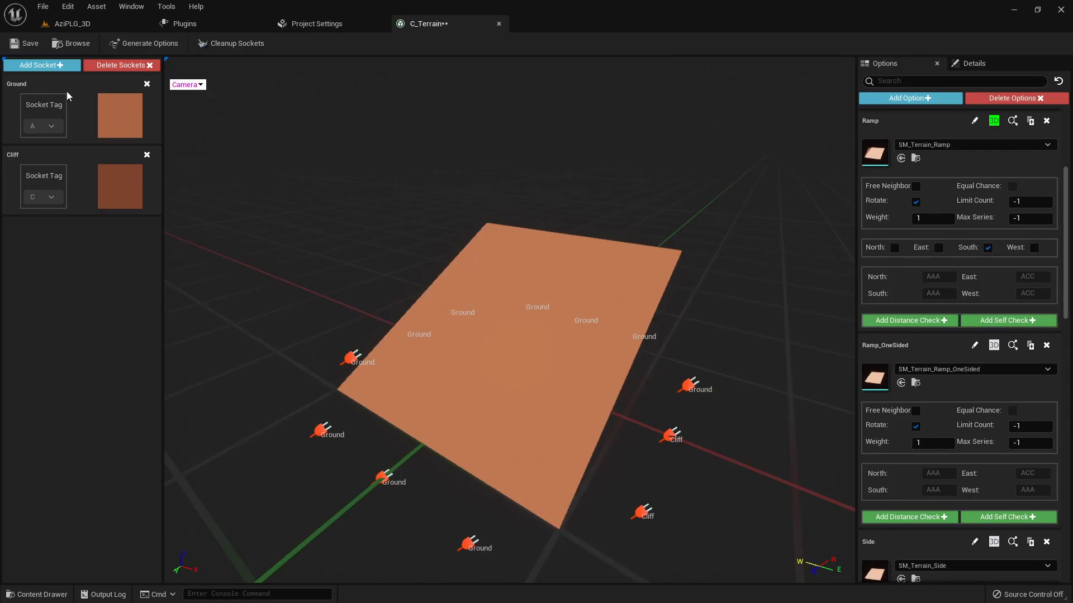
# Add a new socket named Ramp and give it a light grey colour.
pyautogui.click(40, 65)
pyautogui.doubleClick(19, 227)
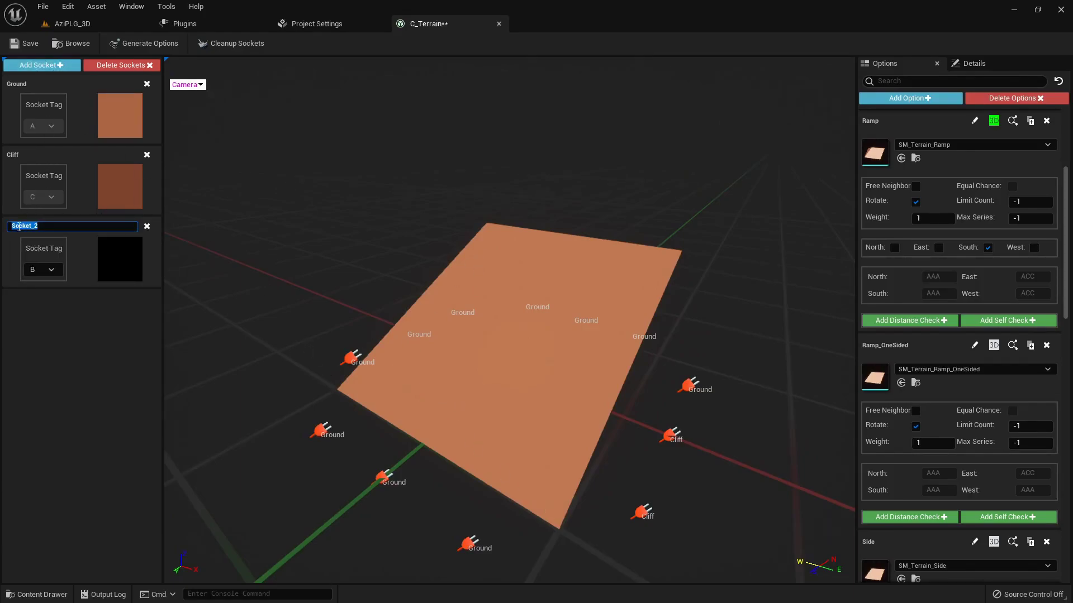
pyautogui.write('Ramp')
pyautogui.press('Return')
pyautogui.click(120, 258)
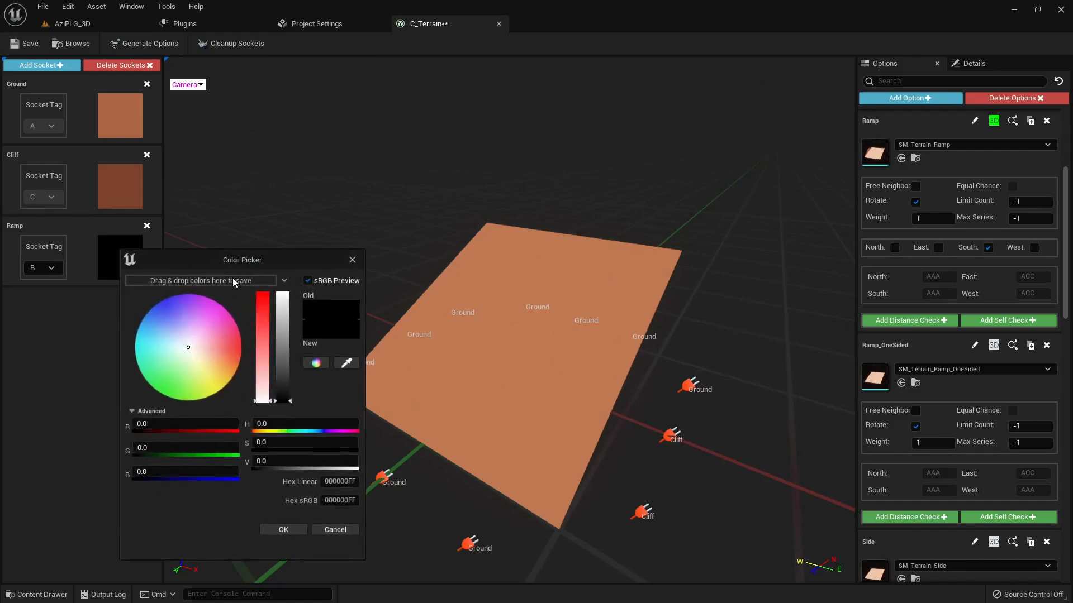
pyautogui.click(269, 362)
pyautogui.click(287, 527)
# Assign the Ramp socket to all three west sockets of the Ramp_OneSided option and make the option 3D.
pyautogui.moveTo(80, 273); pyautogui.dragTo(453, 304)
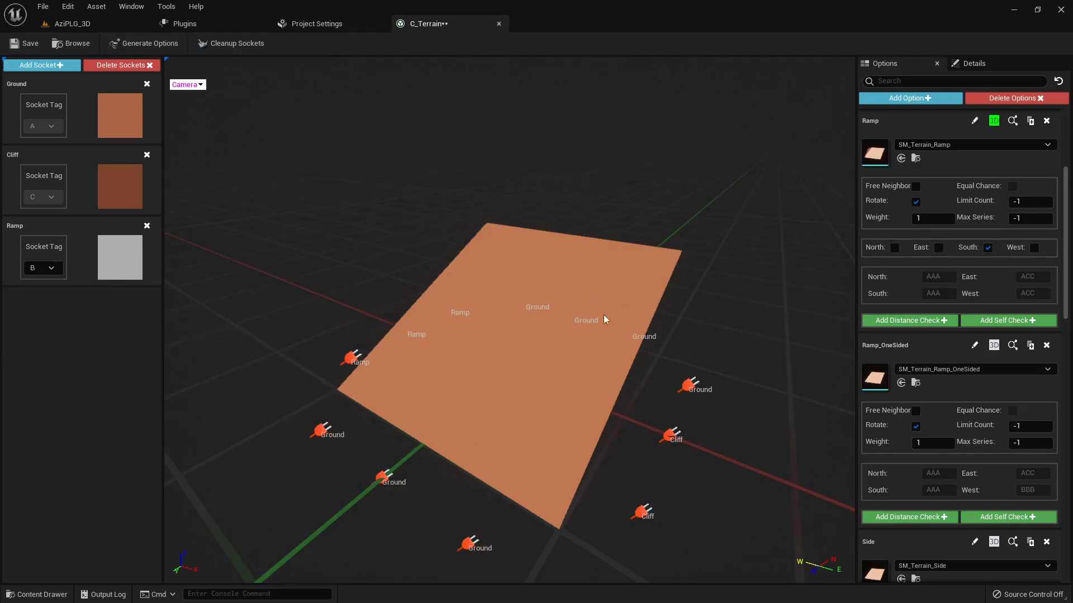
pyautogui.click(993, 345)
# Auto-generate the sockets for the Side option and assign the Ramp socket to all its east and west sockets.
pyautogui.scroll(-5, 992, 469)
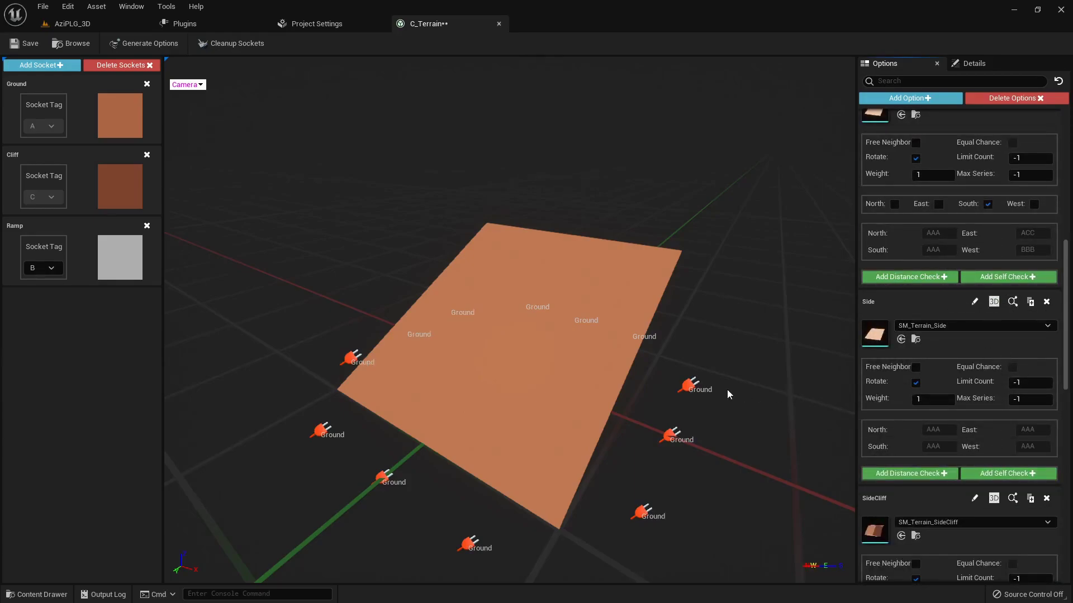
pyautogui.moveTo(645, 363); pyautogui.dragTo(220, 276)
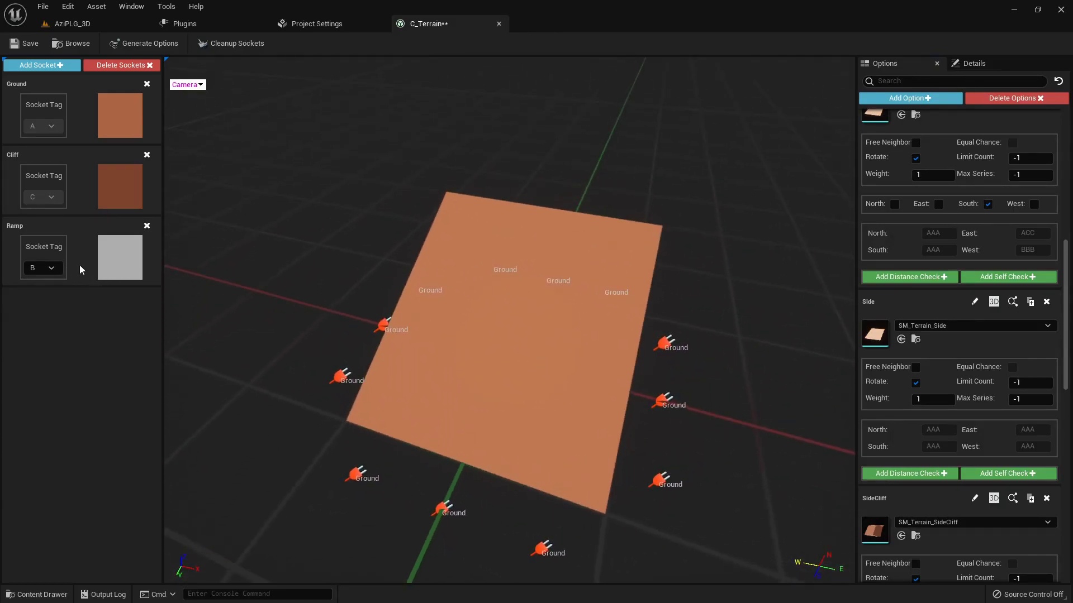
pyautogui.moveTo(79, 264); pyautogui.dragTo(426, 291)
pyautogui.moveTo(123, 270); pyautogui.dragTo(386, 323)
pyautogui.moveTo(96, 265); pyautogui.dragTo(340, 377)
pyautogui.keyDown('alt'); pyautogui.moveTo(170, 290); pyautogui.dragTo(280, 290); pyautogui.keyUp('alt')
pyautogui.moveTo(114, 266); pyautogui.dragTo(653, 324)
pyautogui.moveTo(561, 364); pyautogui.dragTo(785, 365)
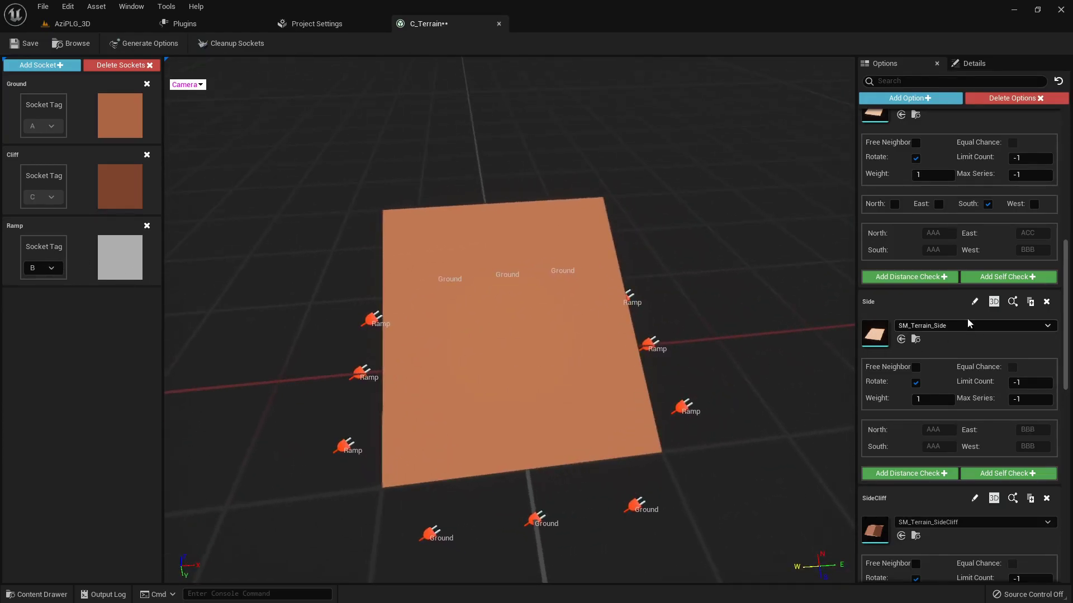
# Make the Side and SideCliff options 3D.
pyautogui.click(993, 302)
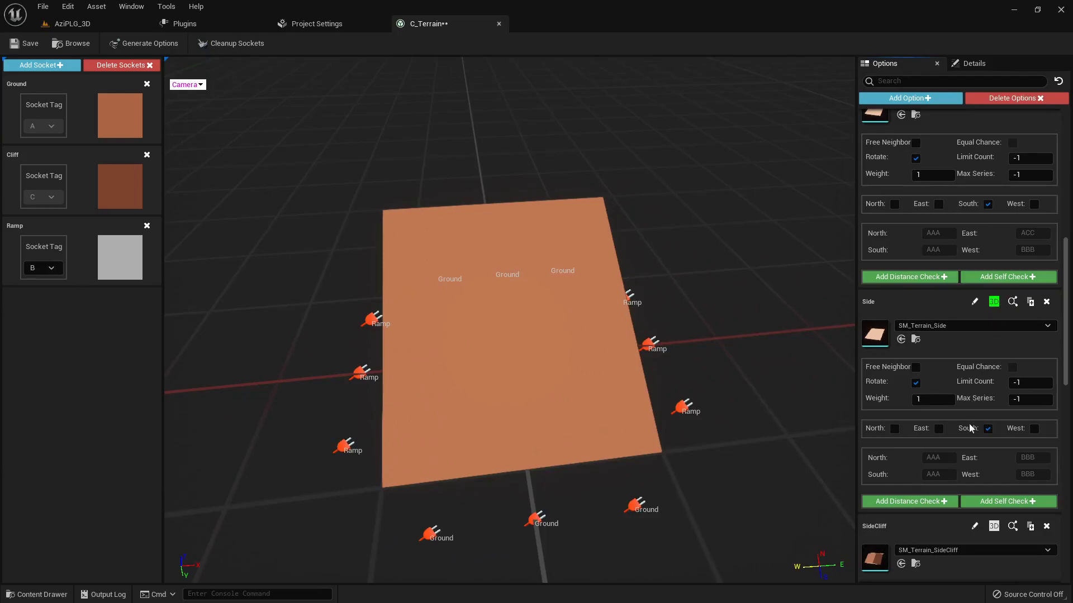
pyautogui.moveTo(670, 391); pyautogui.dragTo(229, 383)
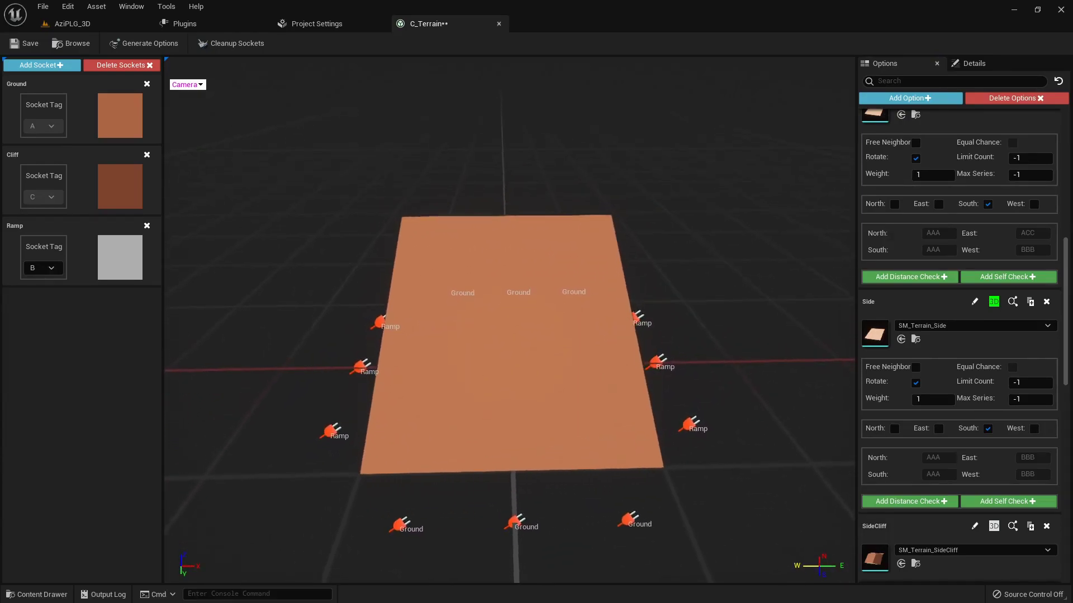
pyautogui.scroll(-3, 1029, 378)
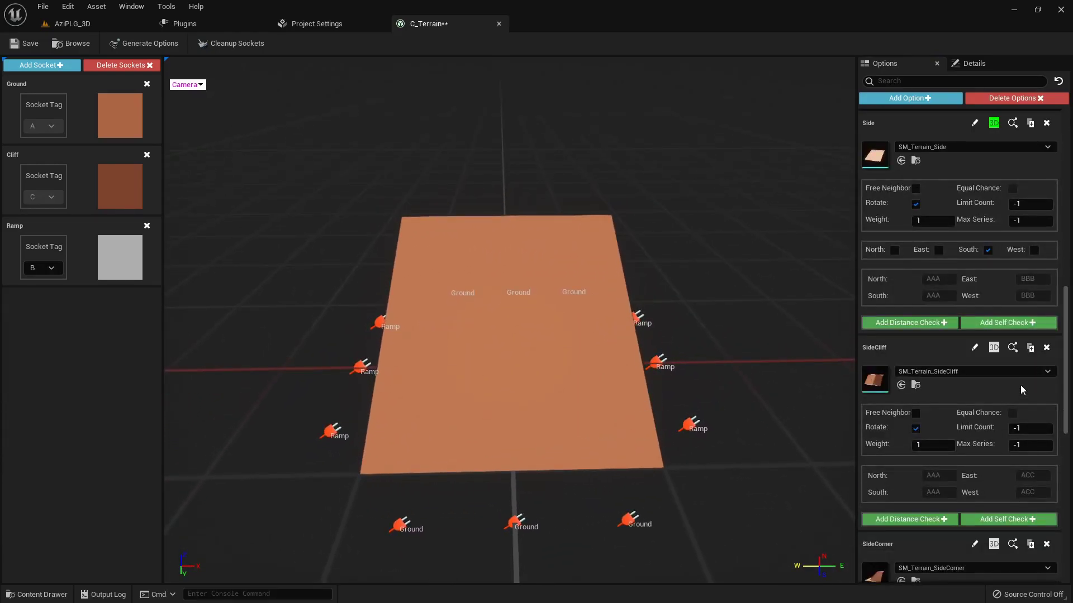
pyautogui.click(999, 395)
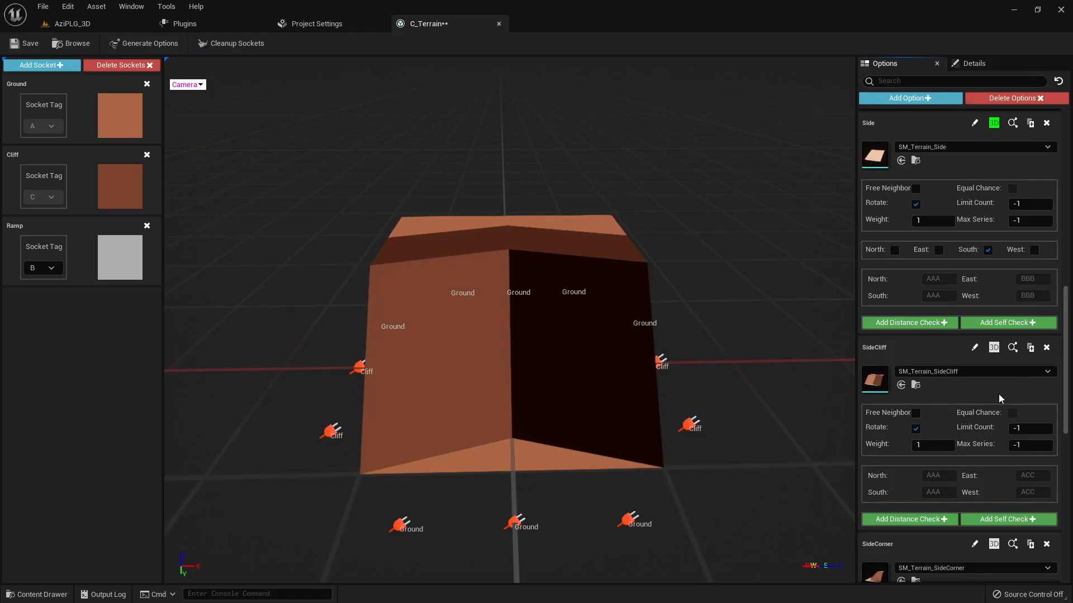
pyautogui.click(994, 346)
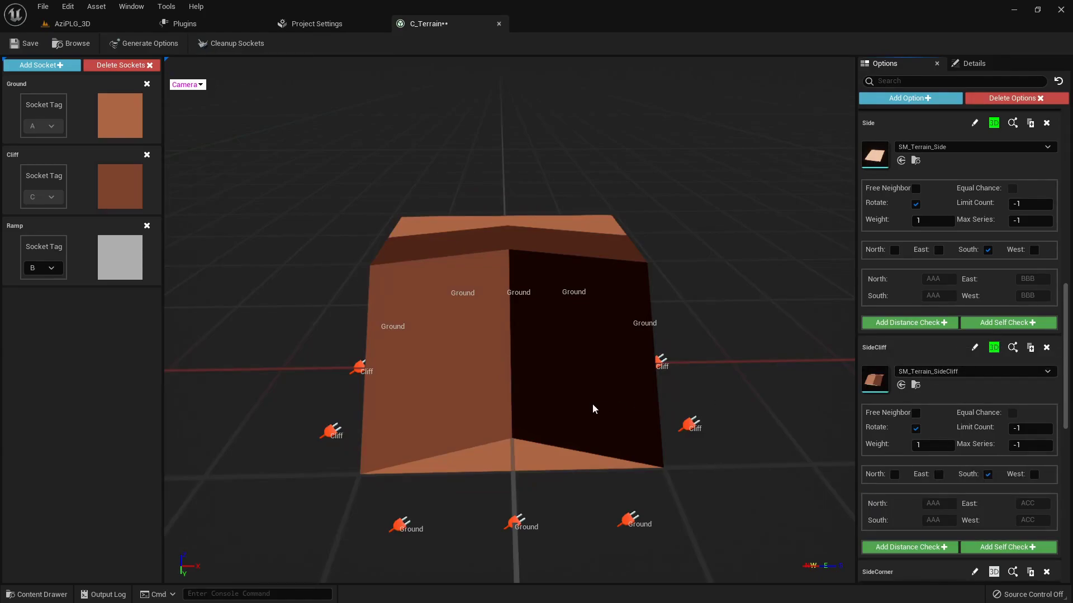
# Auto-generate the sockets for the SideCorner option and merge the extra black socket into Ground.
pyautogui.moveTo(593, 409); pyautogui.dragTo(491, 379)
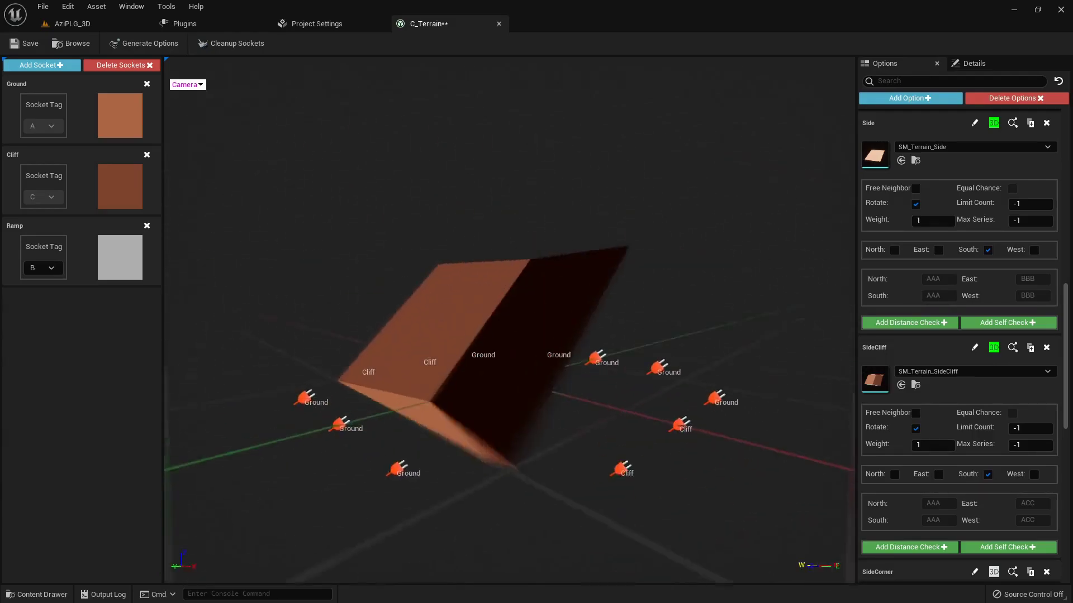
pyautogui.moveTo(603, 391); pyautogui.dragTo(592, 409)
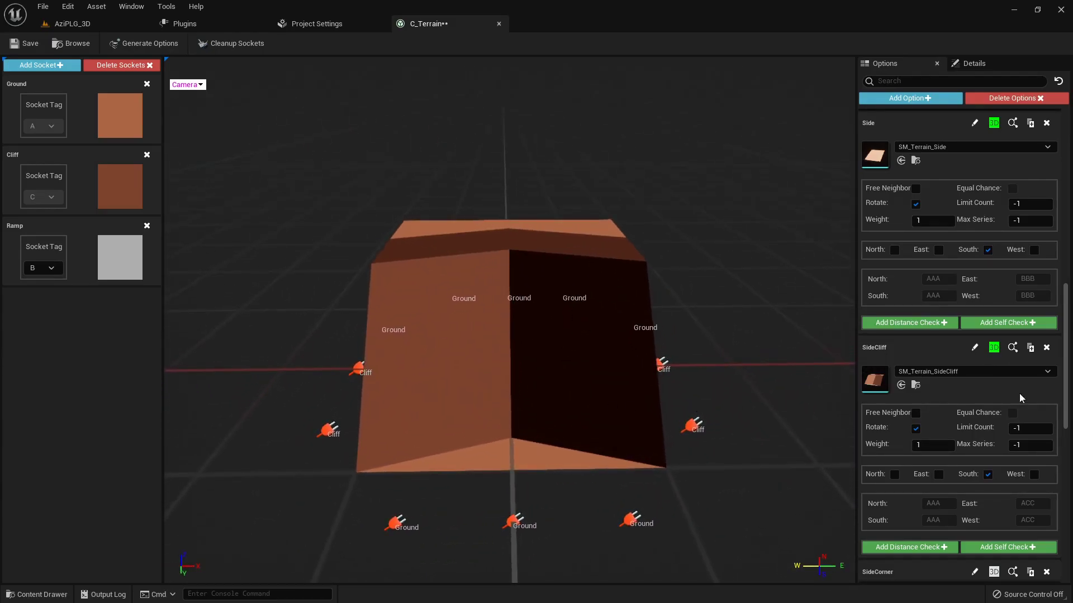
pyautogui.scroll(-5, 1020, 398)
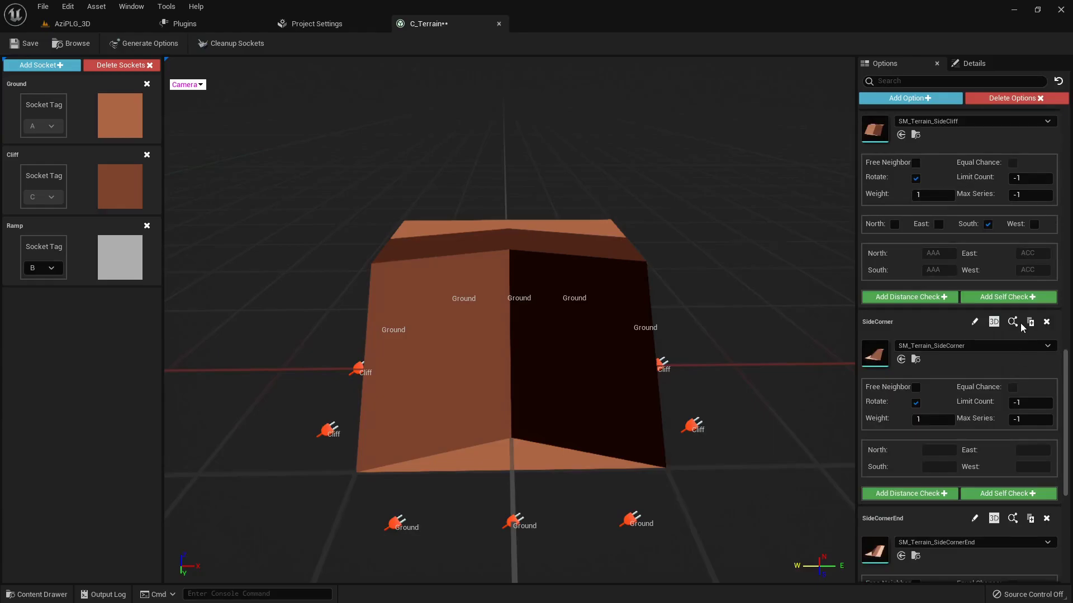
pyautogui.click(1014, 323)
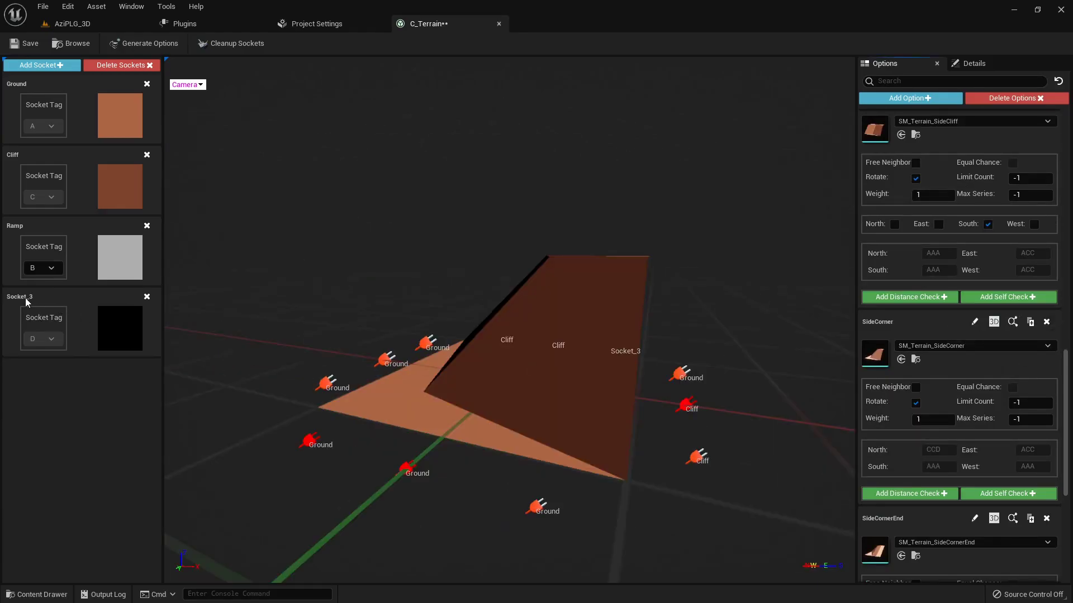
pyautogui.moveTo(342, 324); pyautogui.dragTo(503, 380)
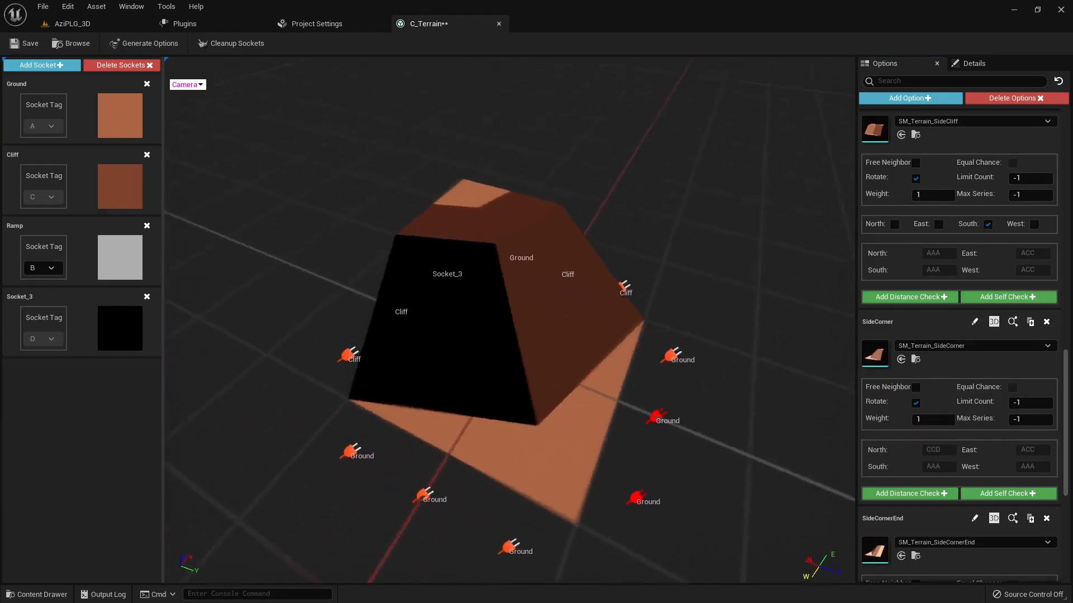
pyautogui.moveTo(291, 316); pyautogui.dragTo(410, 324)
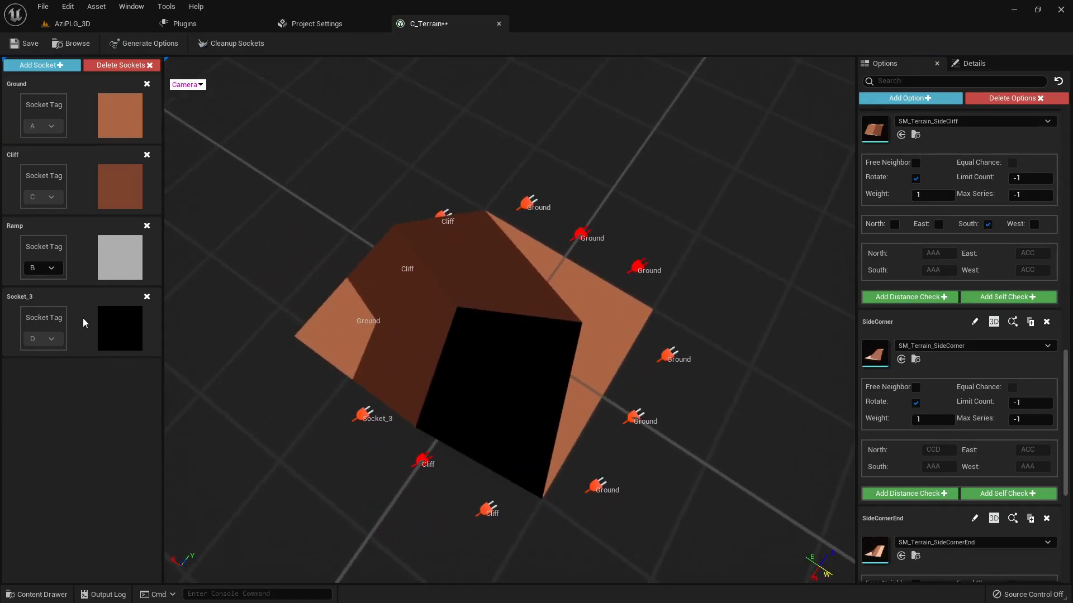
pyautogui.moveTo(82, 317); pyautogui.dragTo(85, 112)
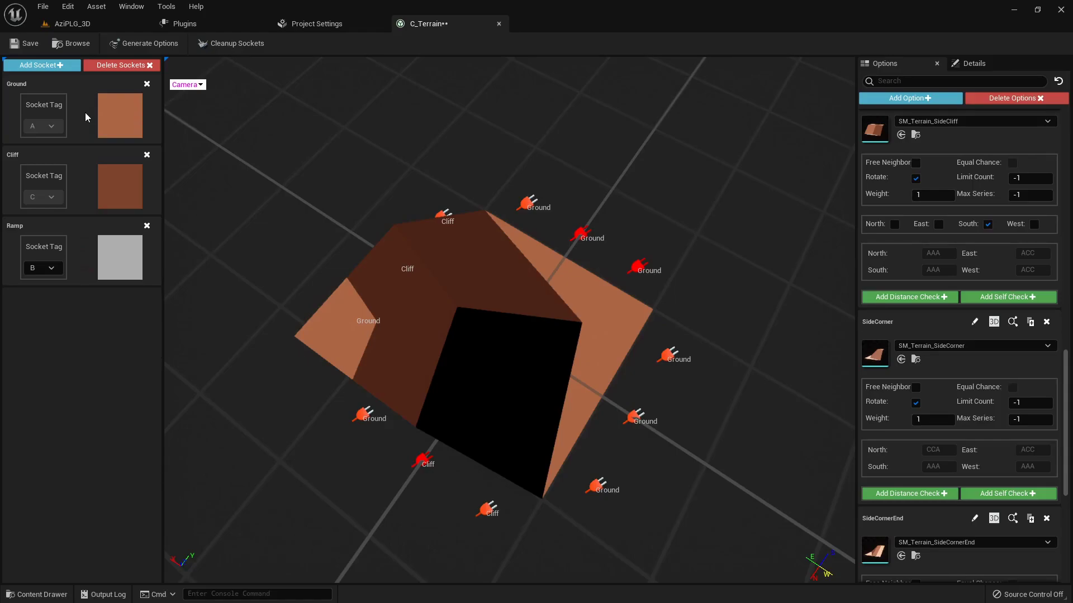
# Make the SideCorner option 3D and inspect its mesh from the south and west sides.
pyautogui.click(994, 323)
pyautogui.keyDown('alt'); pyautogui.moveTo(648, 273); pyautogui.dragTo(335, 212); pyautogui.keyUp('alt')
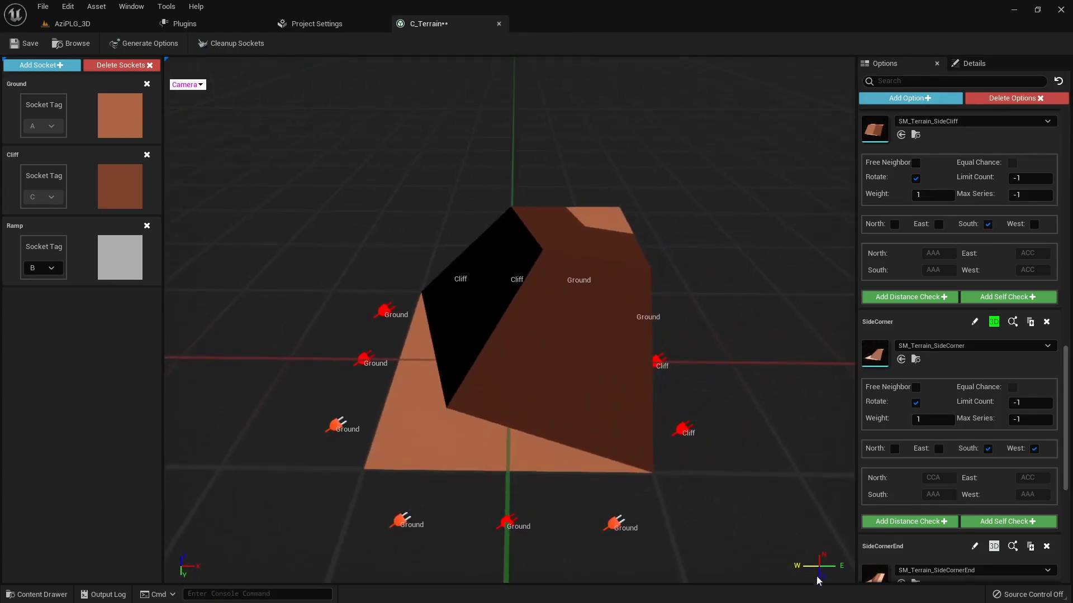
pyautogui.keyDown('alt'); pyautogui.moveTo(544, 430); pyautogui.dragTo(743, 431); pyautogui.keyUp('alt')
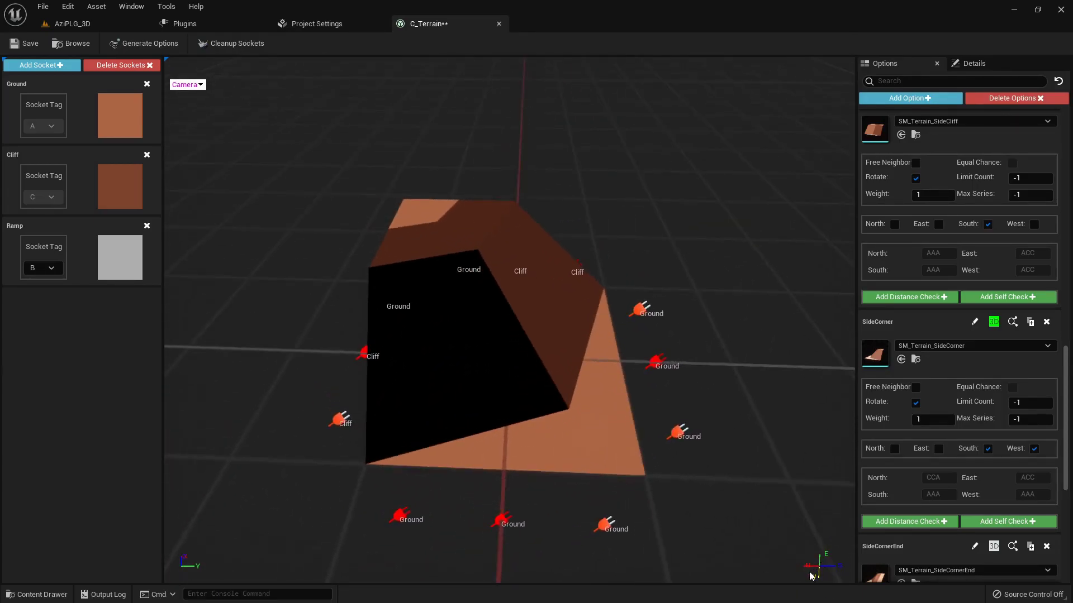
pyautogui.moveTo(608, 496); pyautogui.dragTo(665, 497)
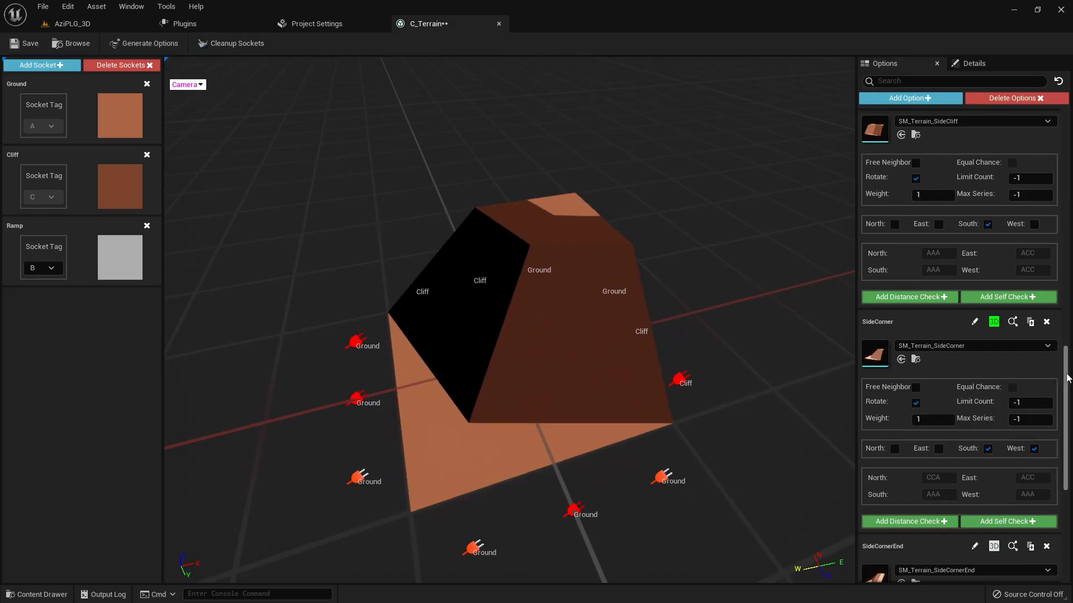
# Auto-generate the sockets for the SideCornerEnd option and replace the extra black socket with Ground.
pyautogui.moveTo(1065, 377); pyautogui.dragTo(1065, 468)
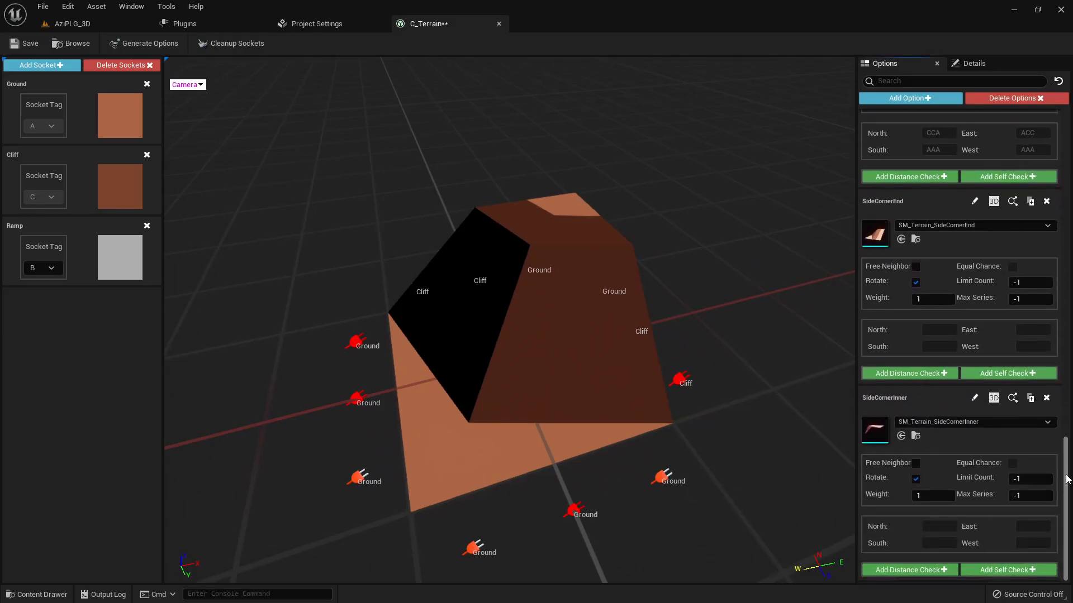
pyautogui.click(1012, 201)
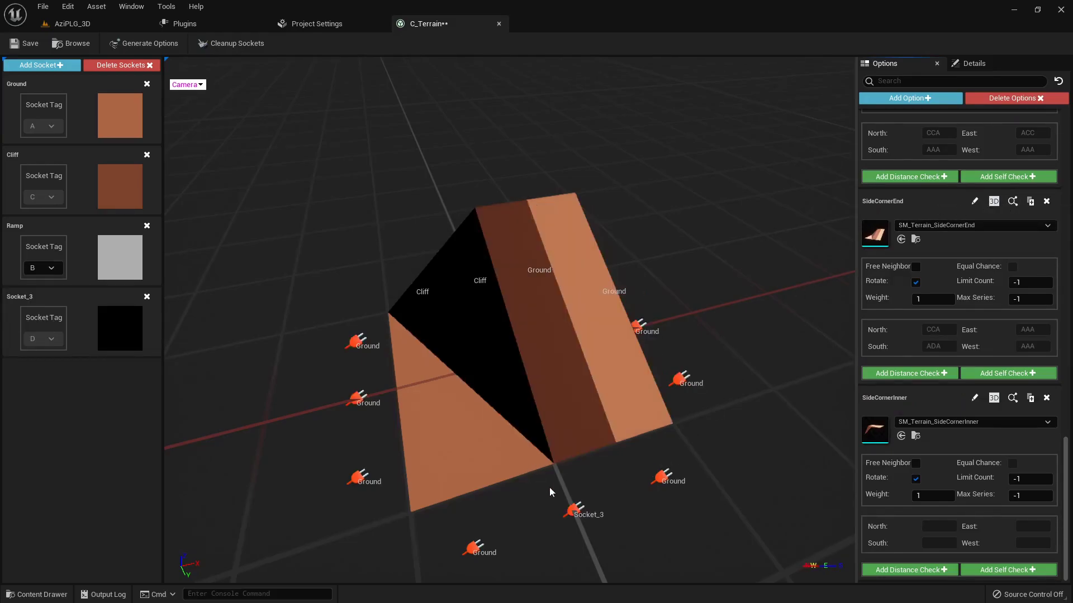
pyautogui.moveTo(551, 492); pyautogui.dragTo(557, 506)
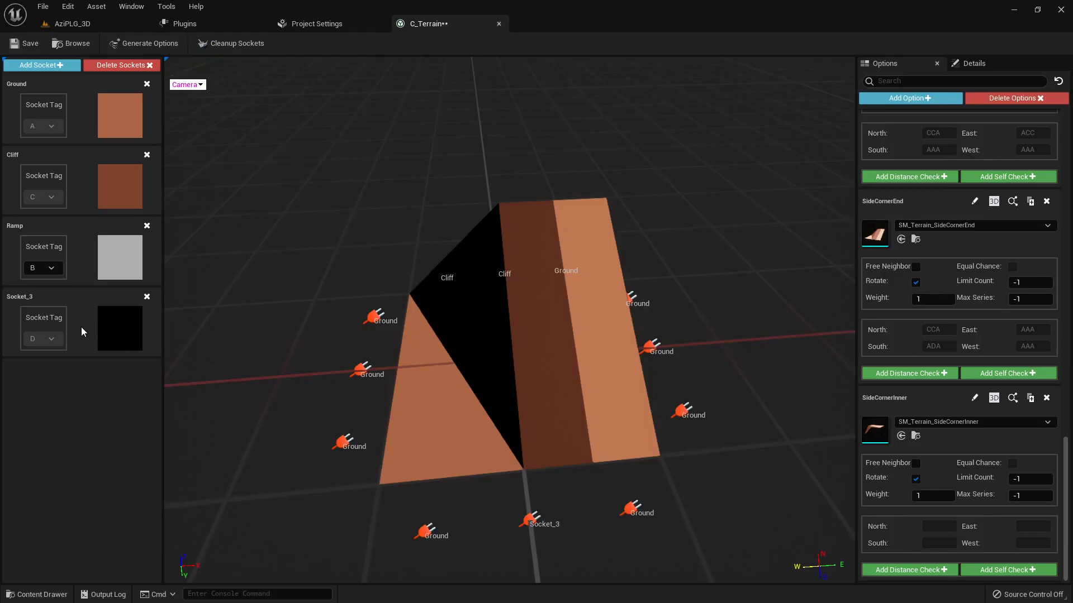
pyautogui.moveTo(81, 327); pyautogui.dragTo(88, 118)
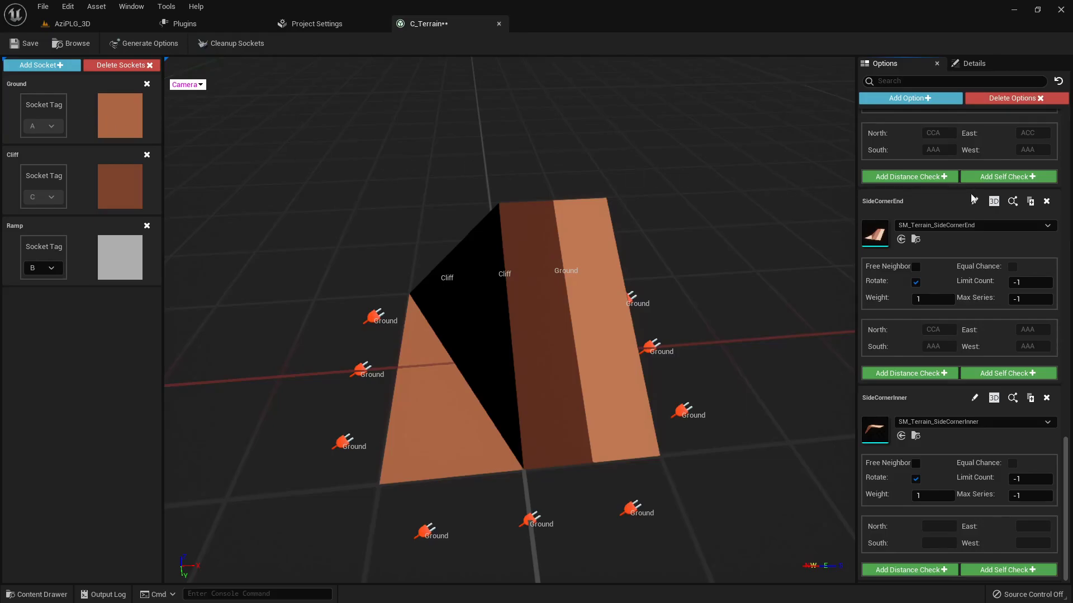
# Make the SideCornerEnd option 3D and inspect its mesh from the south side.
pyautogui.click(993, 201)
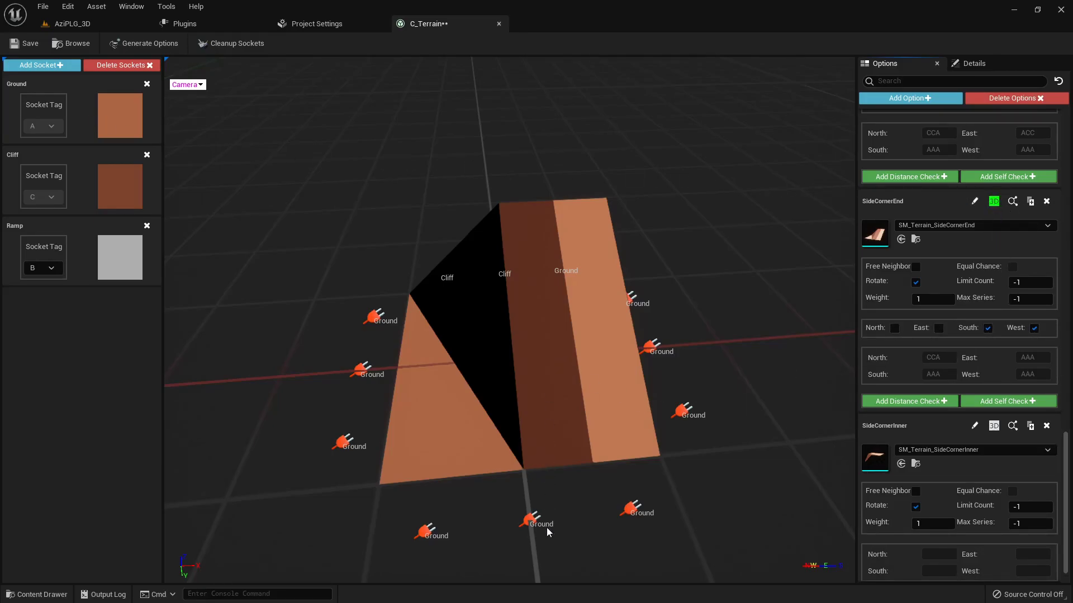
pyautogui.moveTo(566, 398); pyautogui.dragTo(475, 396)
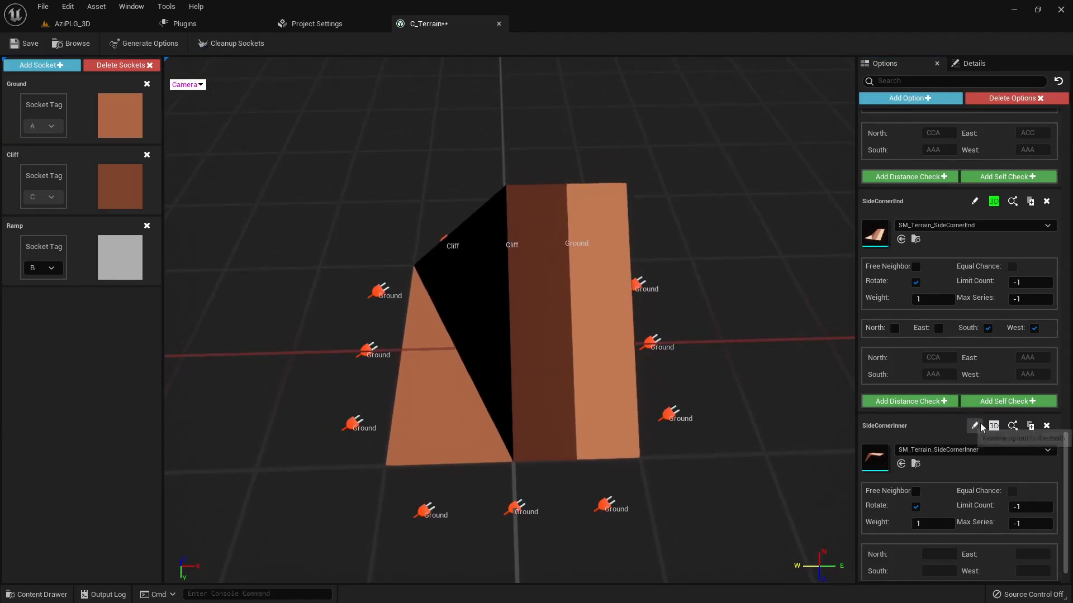
# Auto-generate the sockets for the SideCornerInner option and make the option 3D.
pyautogui.click(1012, 426)
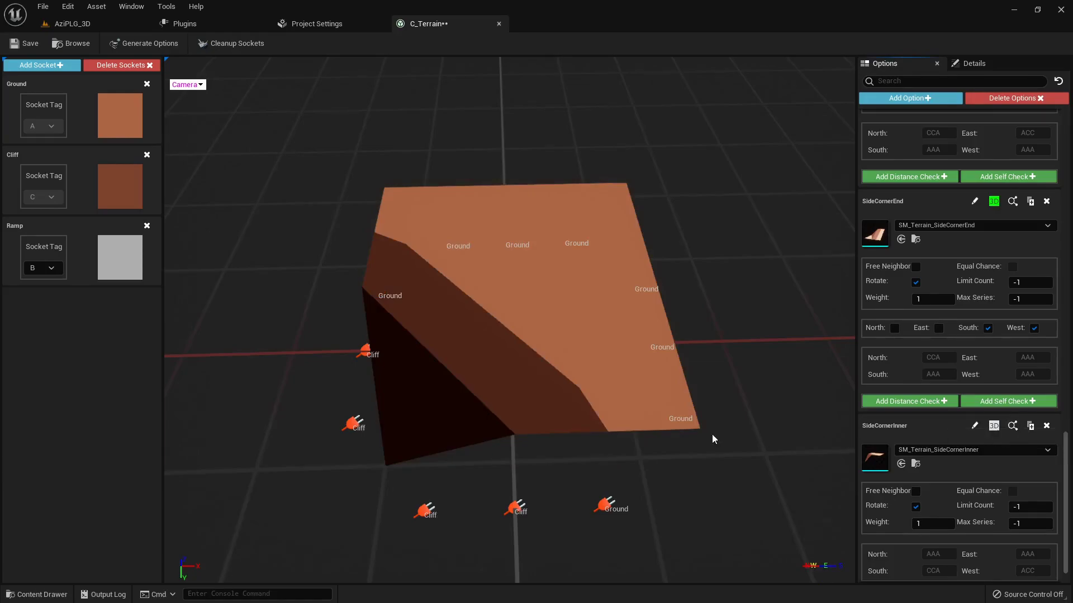
pyautogui.moveTo(711, 438); pyautogui.dragTo(794, 419)
pyautogui.moveTo(396, 391); pyautogui.dragTo(352, 391)
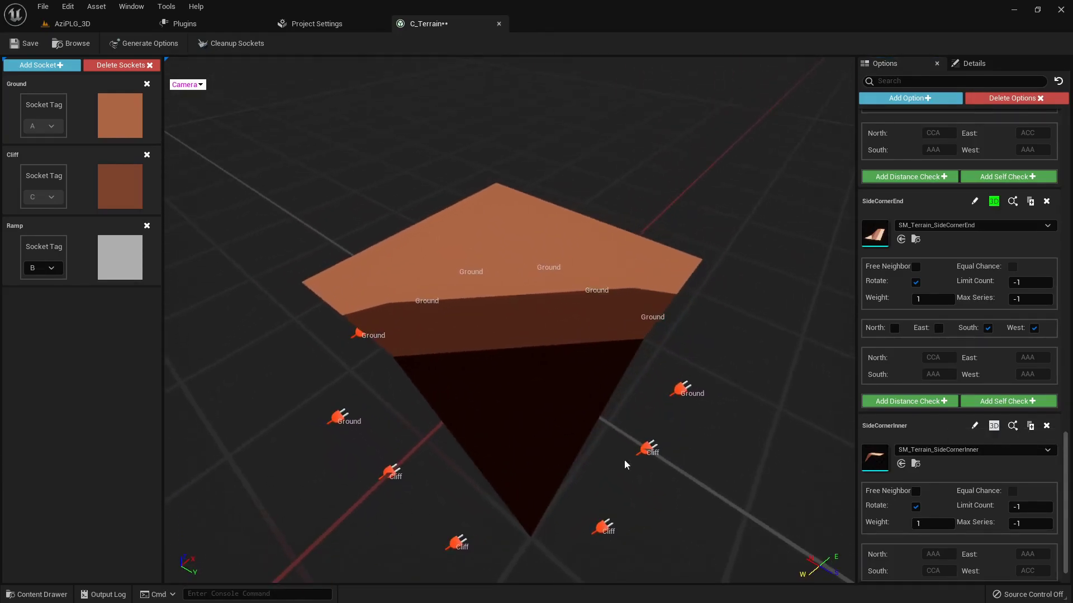
pyautogui.click(994, 426)
pyautogui.scroll(-2, 996, 436)
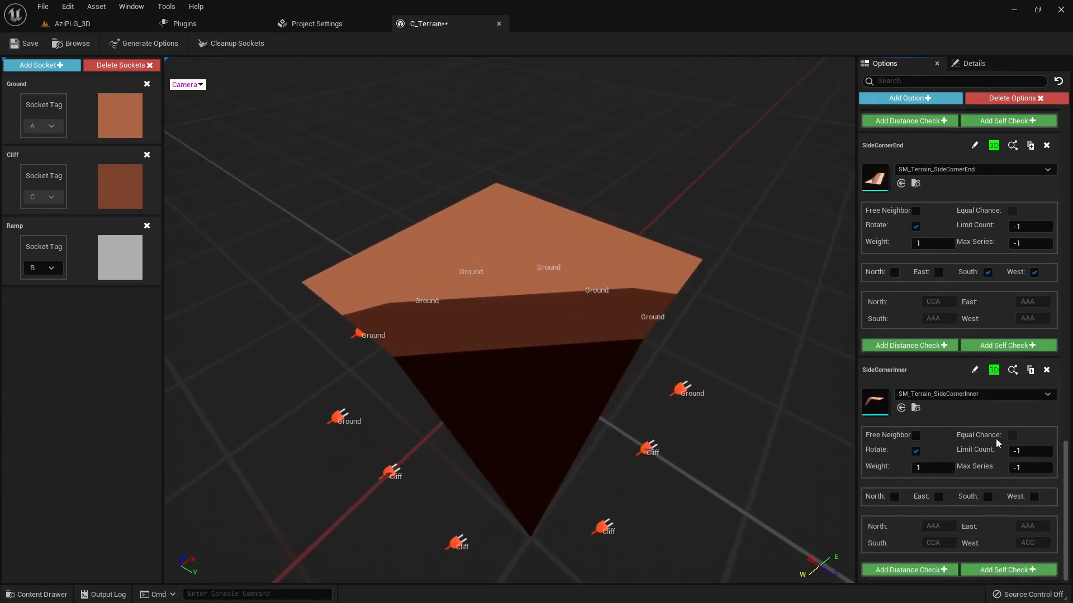
pyautogui.moveTo(622, 465); pyautogui.dragTo(597, 405)
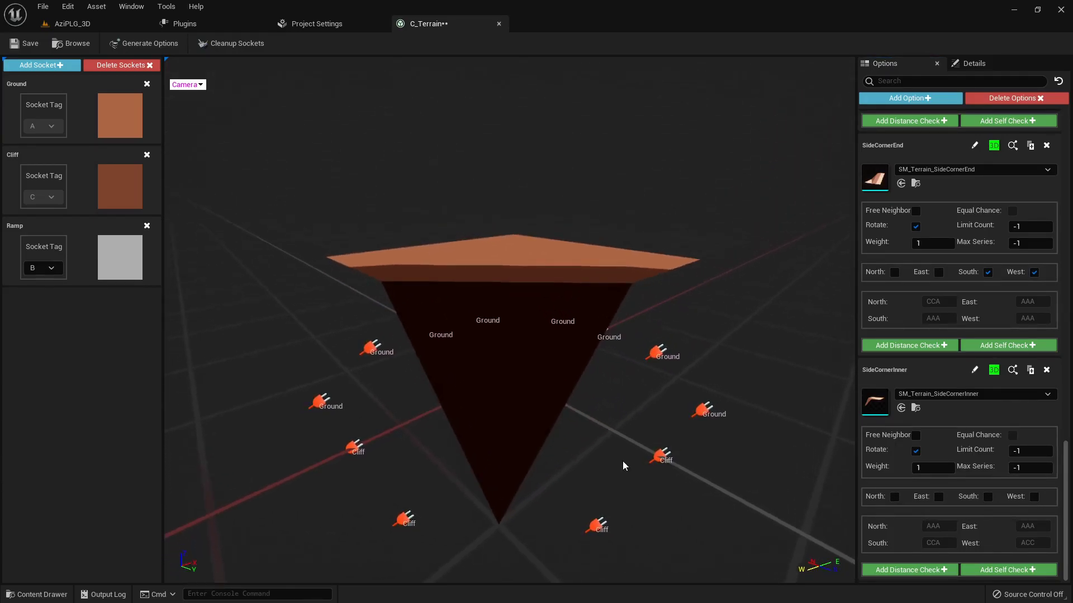
pyautogui.moveTo(491, 443); pyautogui.dragTo(475, 492)
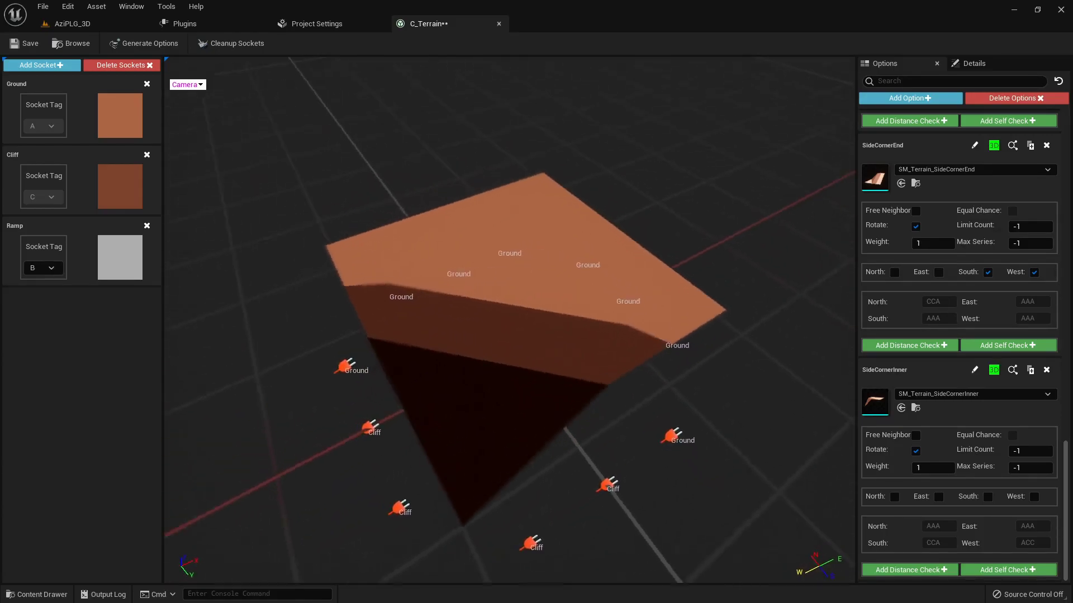
pyautogui.moveTo(419, 411); pyautogui.dragTo(436, 412)
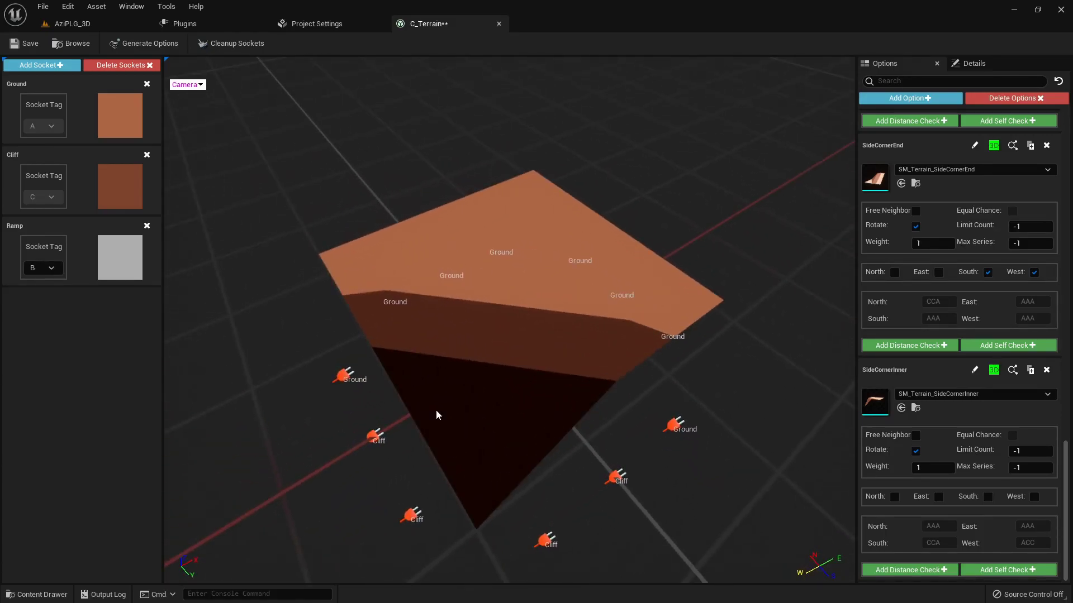
# Save C_Terrain and assign it as the Collection of BP_Generator in the AziPLG_3D level.
pyautogui.click(26, 45)
pyautogui.click(62, 45)
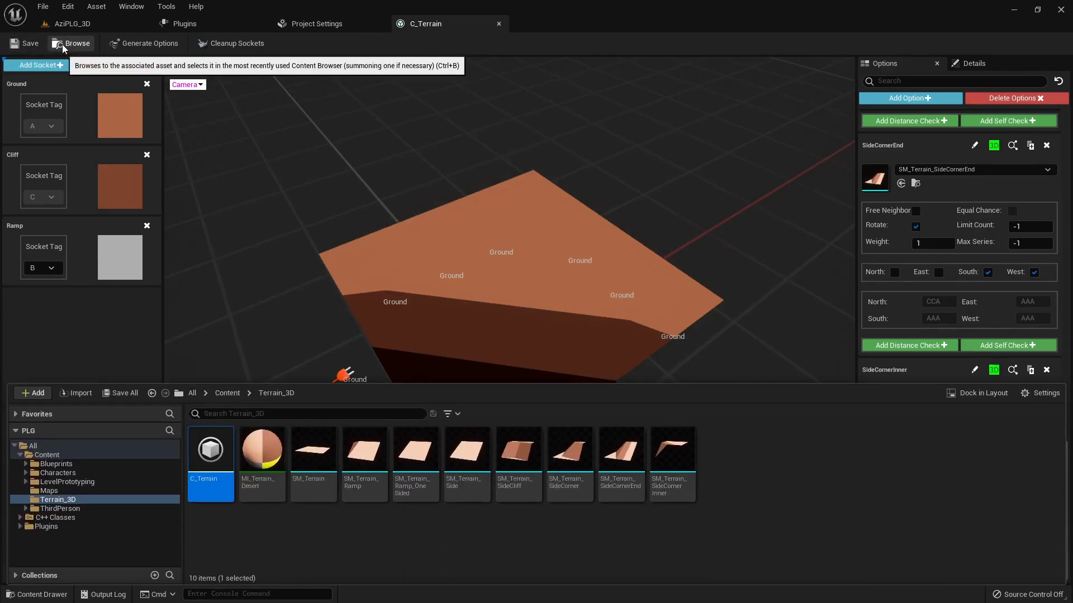
pyautogui.click(69, 24)
pyautogui.click(296, 243)
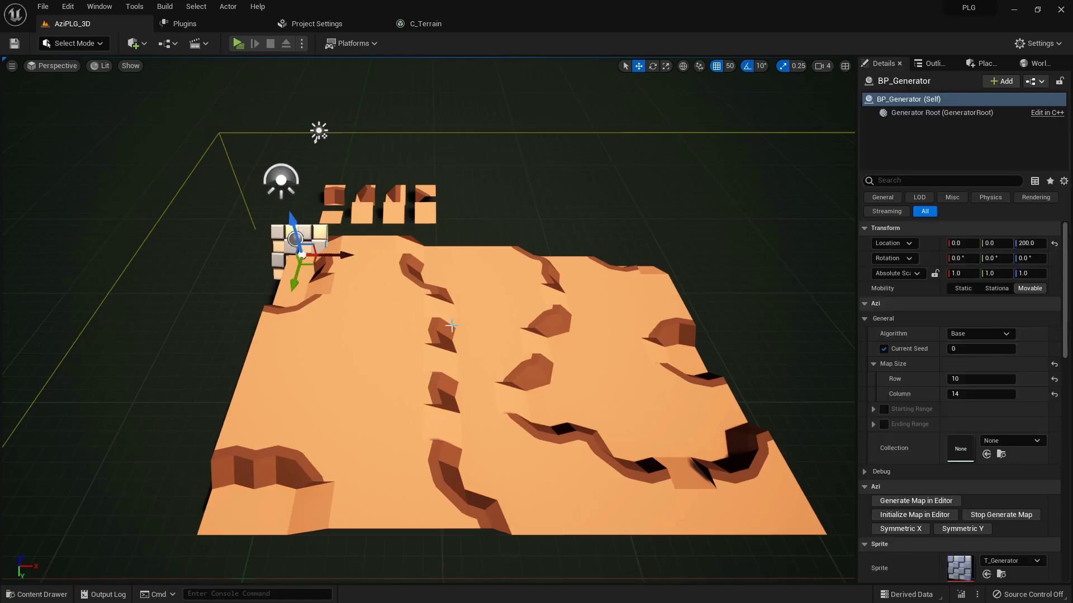
pyautogui.click(986, 455)
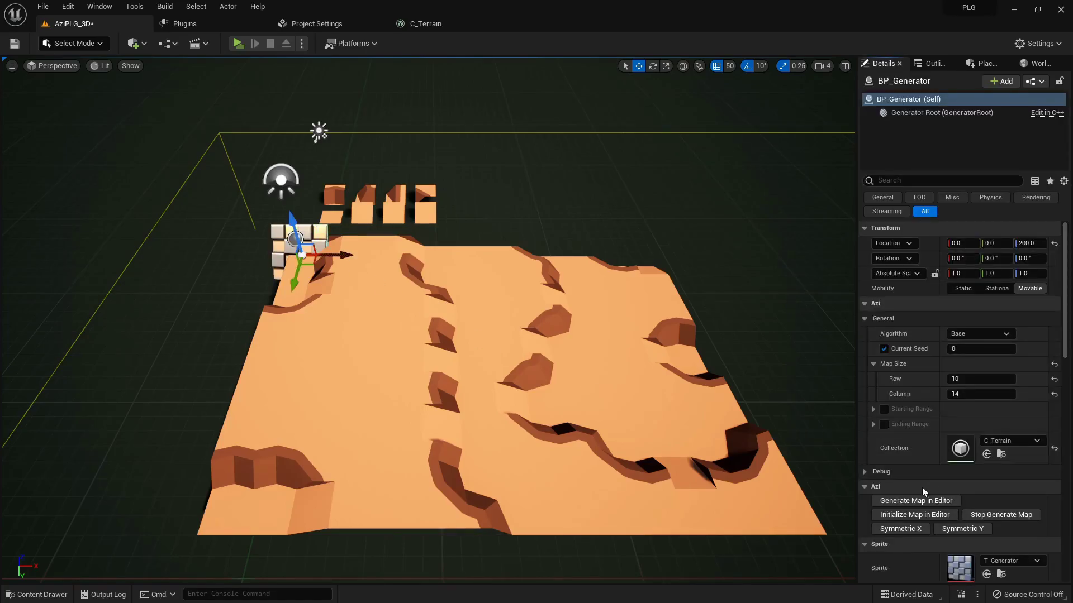
# Initialize and generate the map in the editor, and inspect the corner tiles on either side of the front gap.
pyautogui.click(907, 515)
pyautogui.click(916, 503)
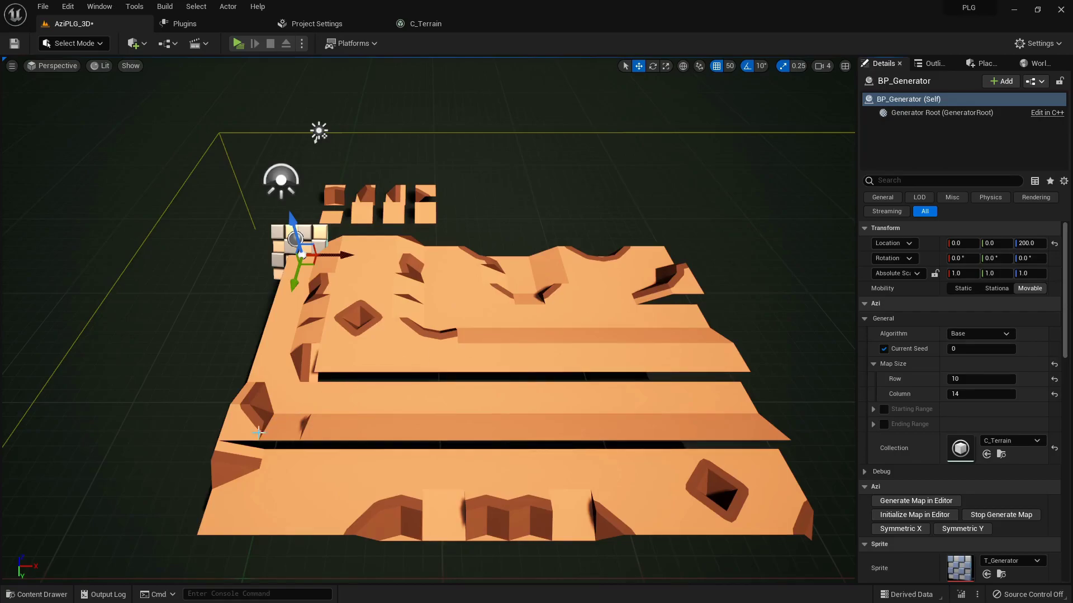
pyautogui.click(240, 453)
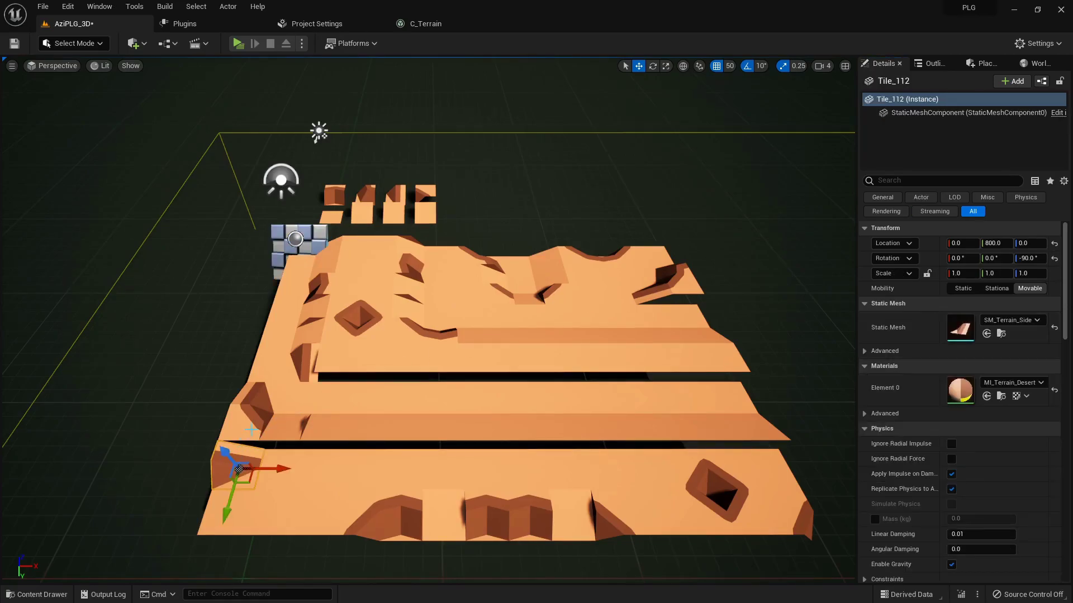
pyautogui.click(251, 429)
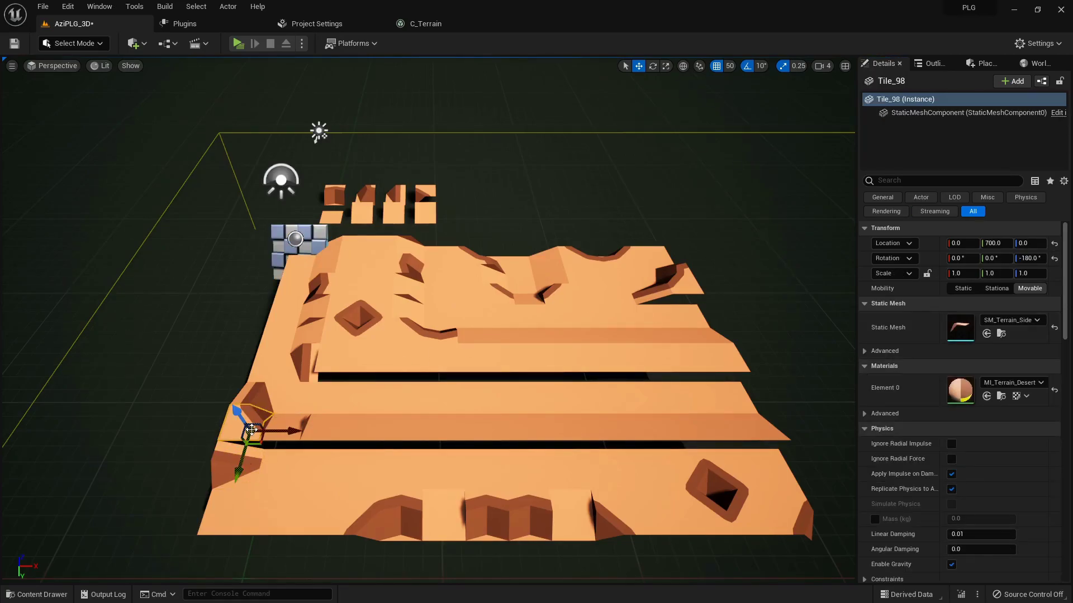
# Assign the Ramp socket to all three east sockets of the SideCornerEnd option in C_Terrain.
pyautogui.click(434, 31)
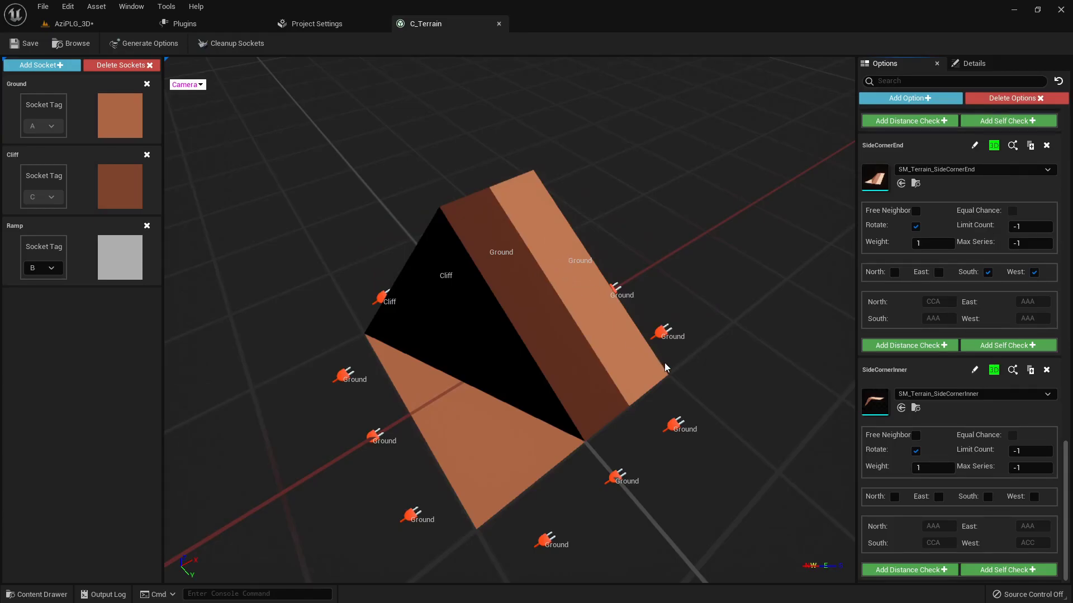
pyautogui.moveTo(66, 253); pyautogui.dragTo(579, 261)
pyautogui.moveTo(106, 260); pyautogui.dragTo(658, 341)
# Reinitialize and regenerate the map from BP_Generator in the AziPLG_3D level.
pyautogui.click(92, 25)
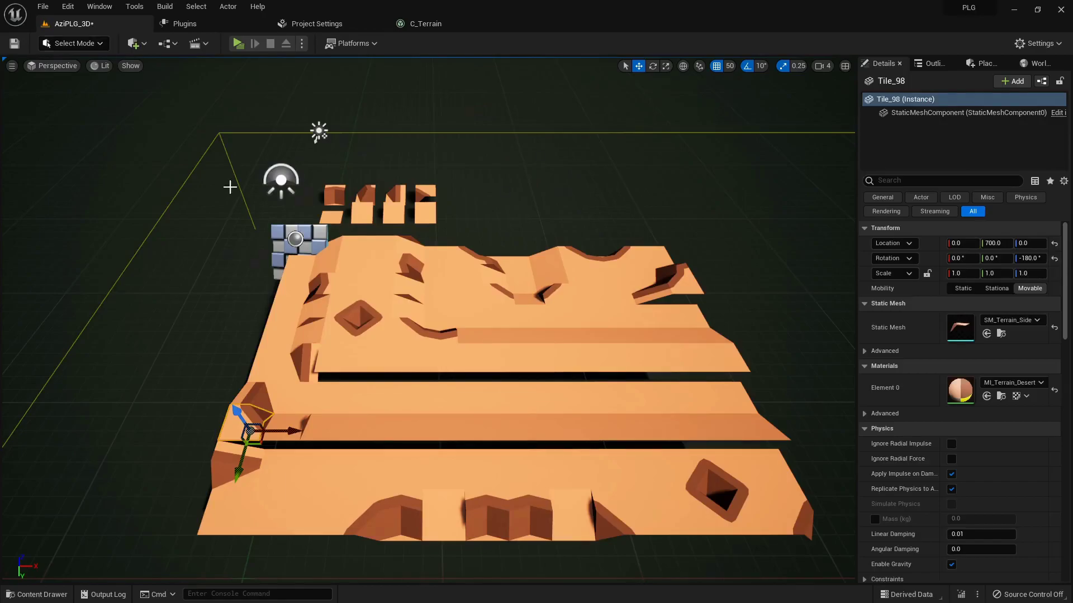
pyautogui.click(297, 242)
pyautogui.click(908, 510)
pyautogui.click(910, 505)
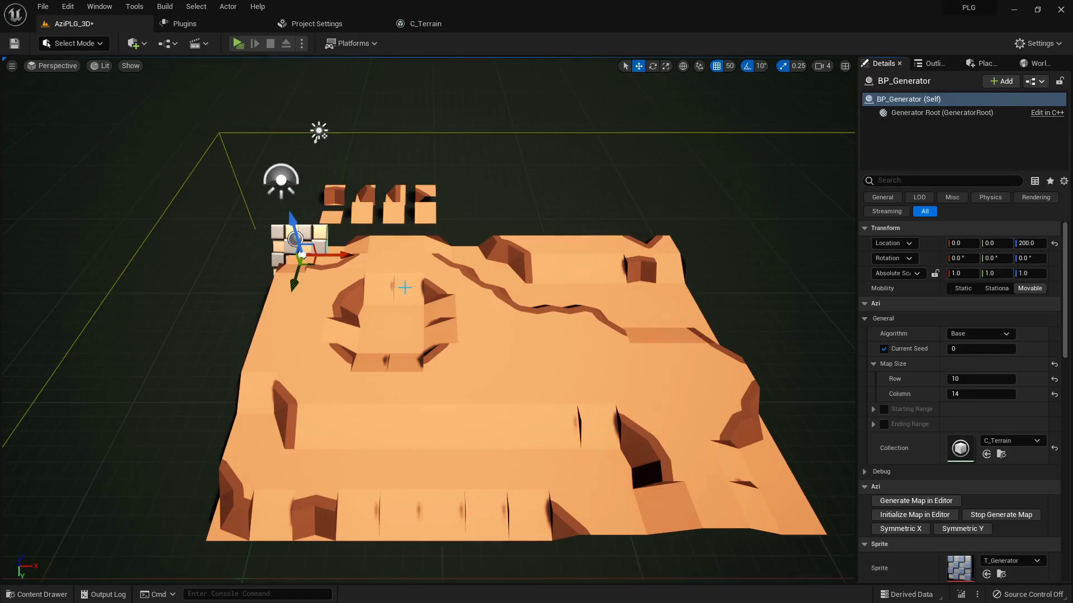
# Add a self check with a distance of 1 to the Ramp option in C_Terrain.
pyautogui.click(426, 23)
pyautogui.scroll(-5, 979, 300)
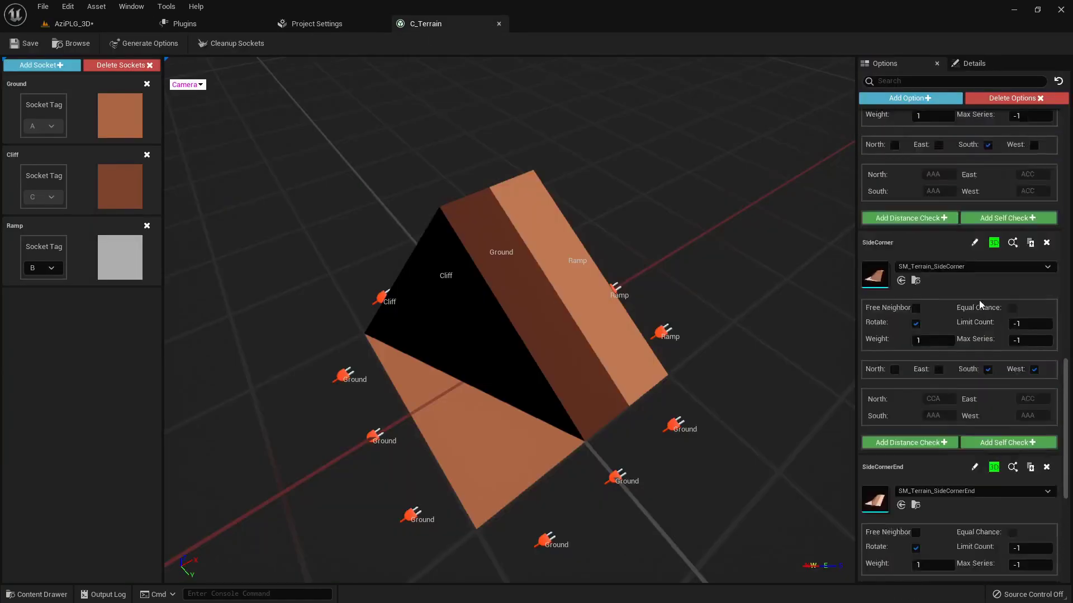
pyautogui.scroll(3, 974, 307)
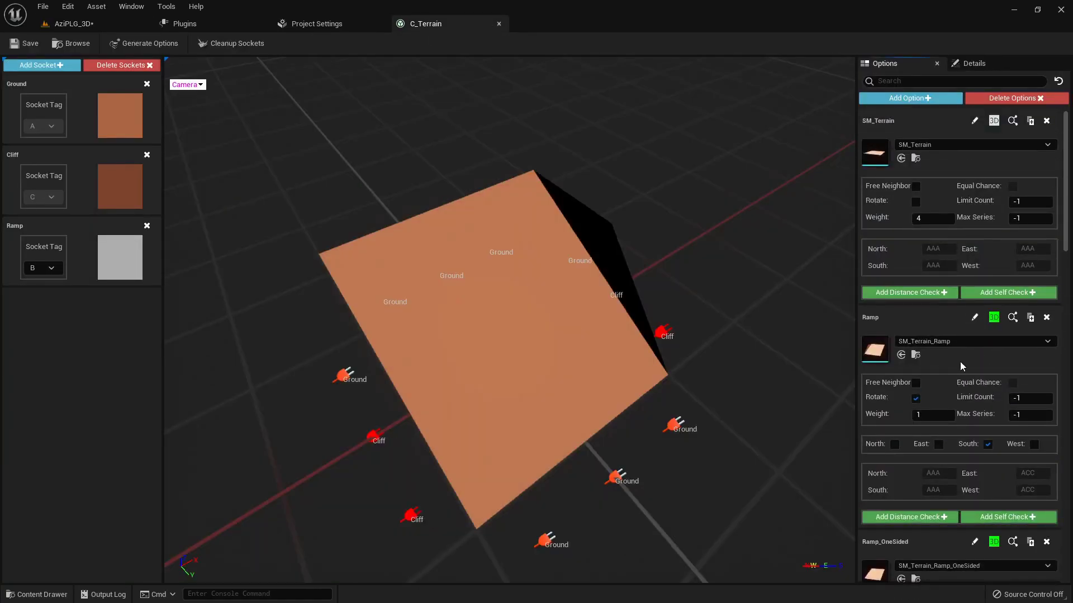
pyautogui.moveTo(638, 400); pyautogui.dragTo(578, 404)
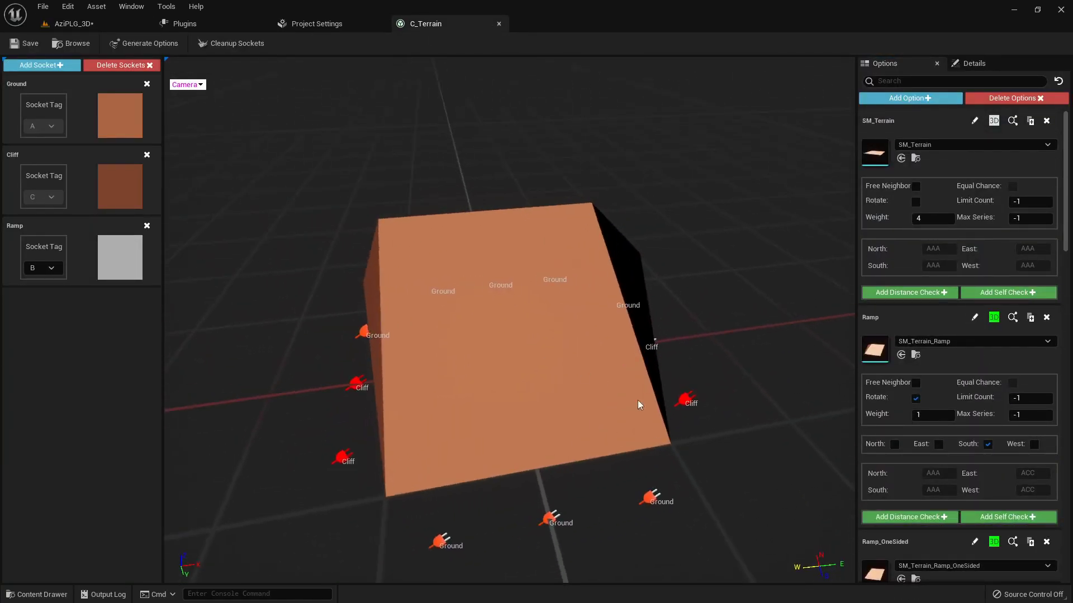
pyautogui.click(1006, 516)
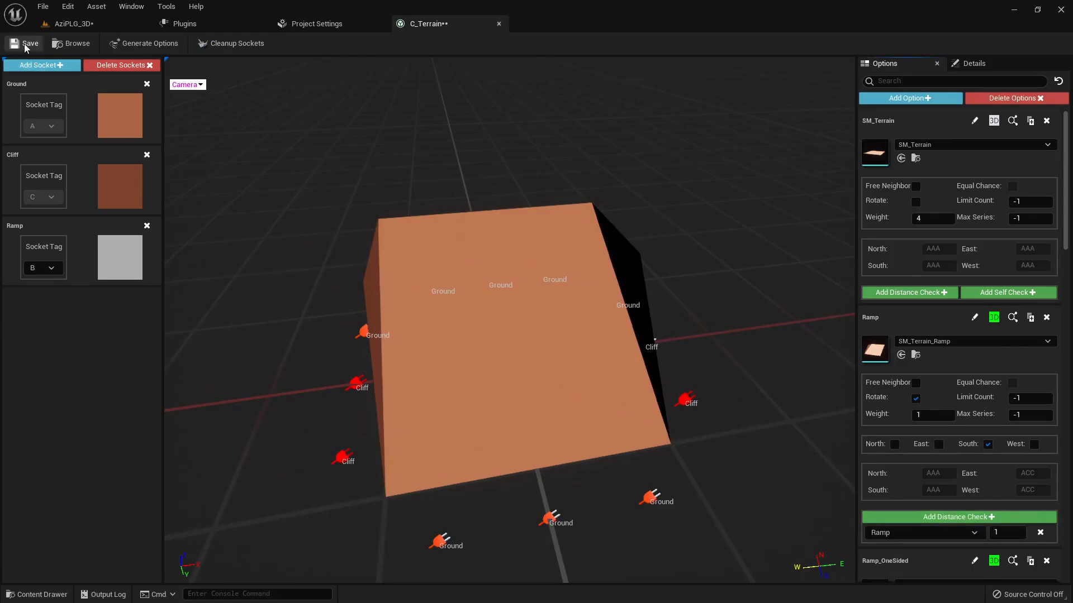
# Regenerate the map in the AziPLG_3D level and select the ramp tile between the cliffs along the far edge to examine its neighbours.
pyautogui.click(66, 26)
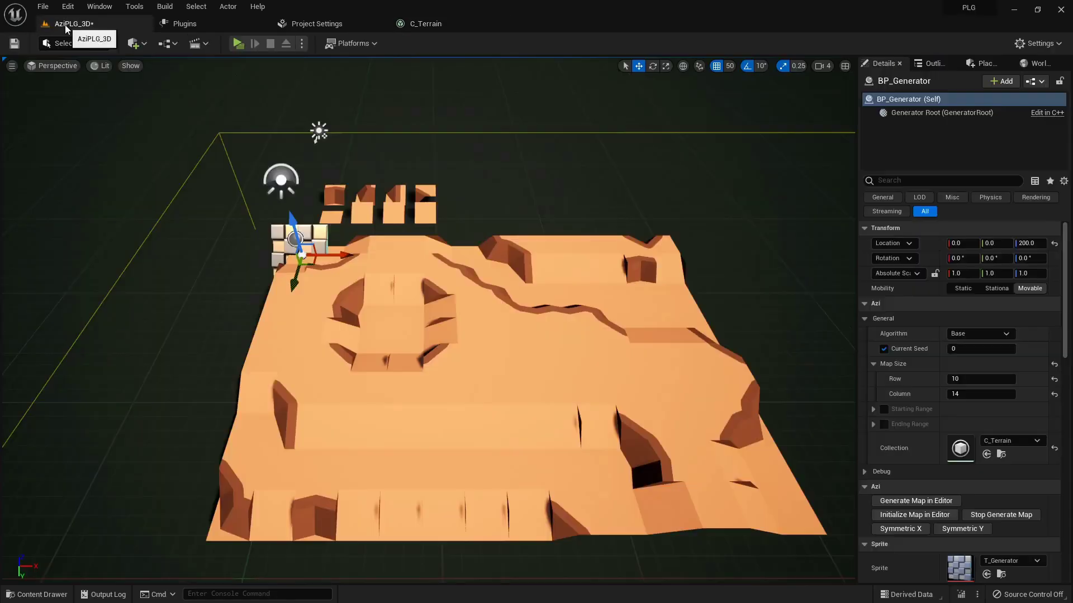
pyautogui.click(909, 504)
pyautogui.click(909, 503)
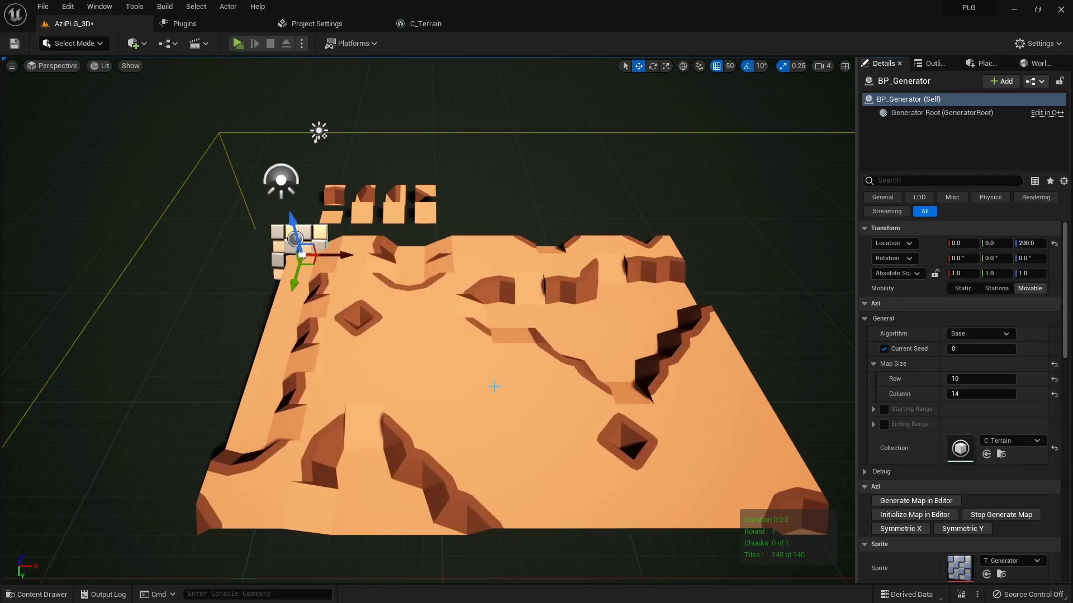
pyautogui.click(445, 249)
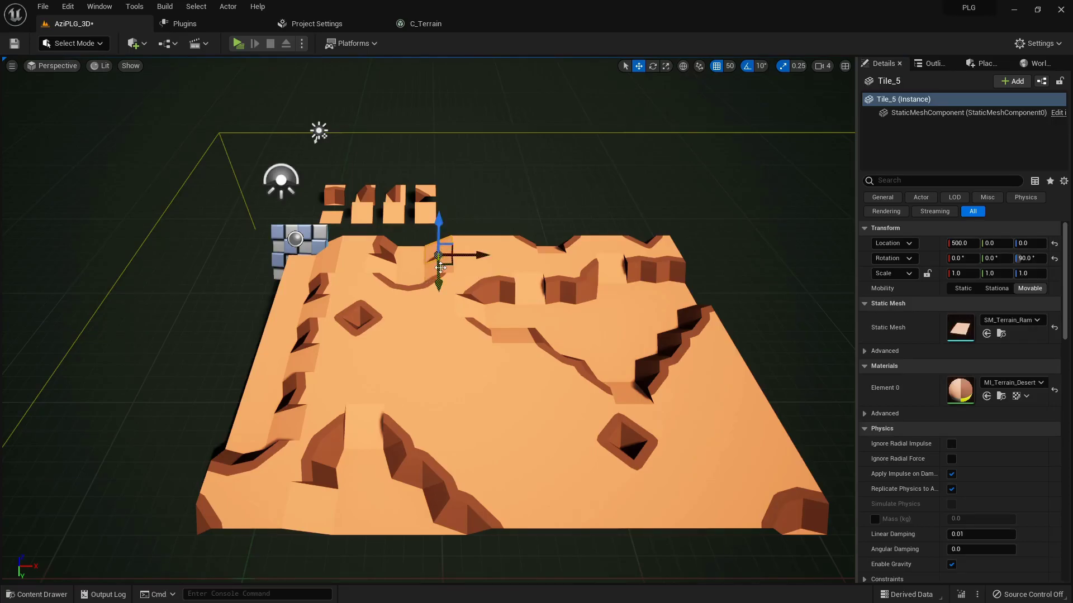
pyautogui.click(440, 268)
# Add a second distance check with a distance of 1 to the Ramp option in C_Terrain and choose its target option.
pyautogui.click(413, 23)
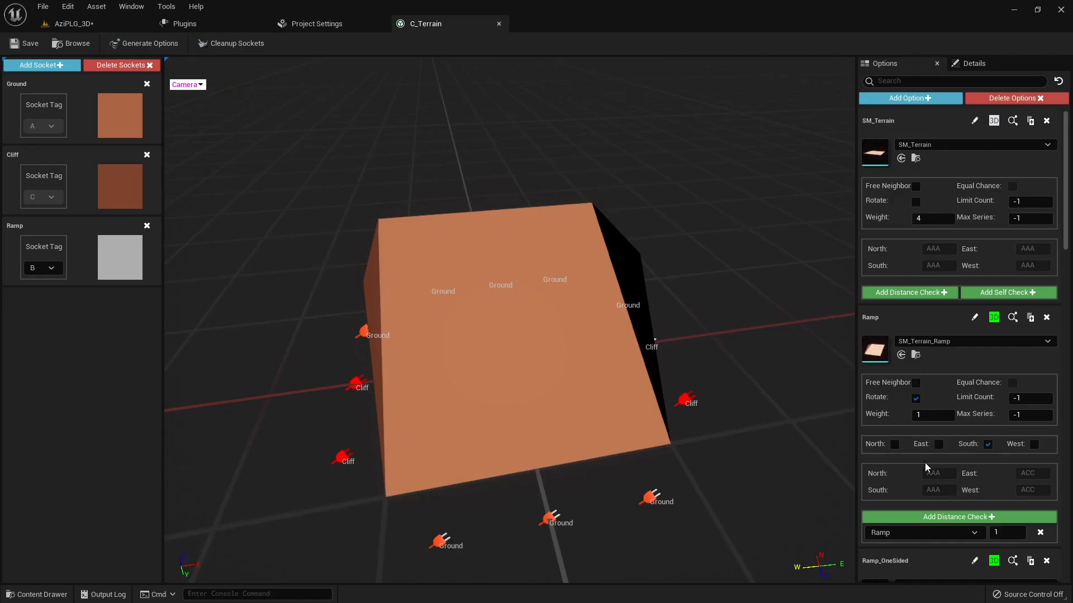
pyautogui.click(944, 517)
pyautogui.scroll(-2, 940, 442)
pyautogui.scroll(-4, 940, 443)
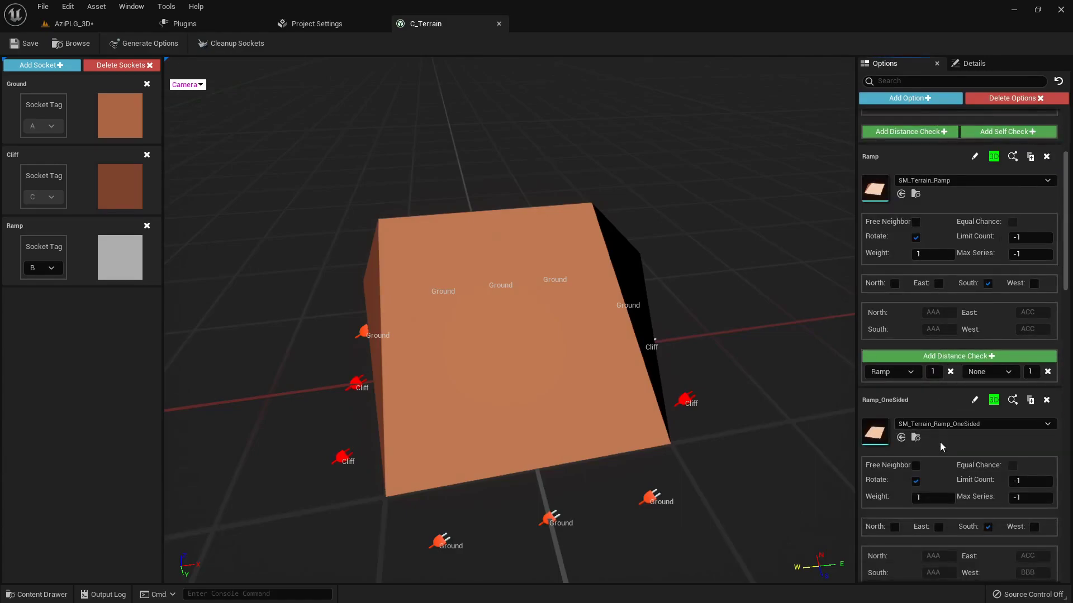
pyautogui.click(988, 374)
pyautogui.click(980, 396)
# Initialize the map from BP_Generator in the AziPLG_3D level and generate it with the updated Ramp checks.
pyautogui.click(96, 27)
pyautogui.click(302, 239)
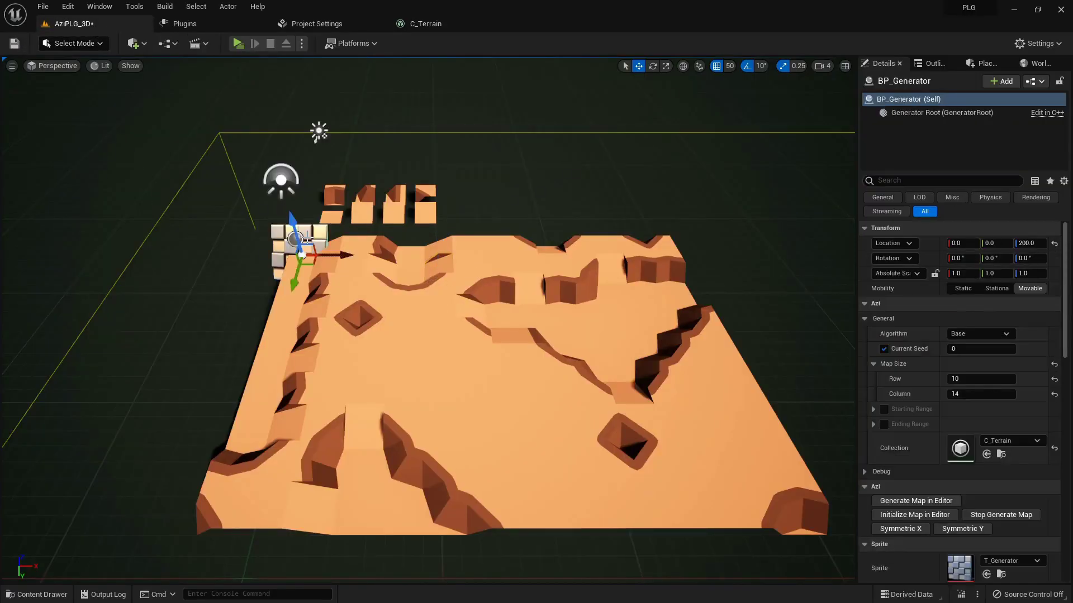
pyautogui.click(922, 514)
pyautogui.click(932, 501)
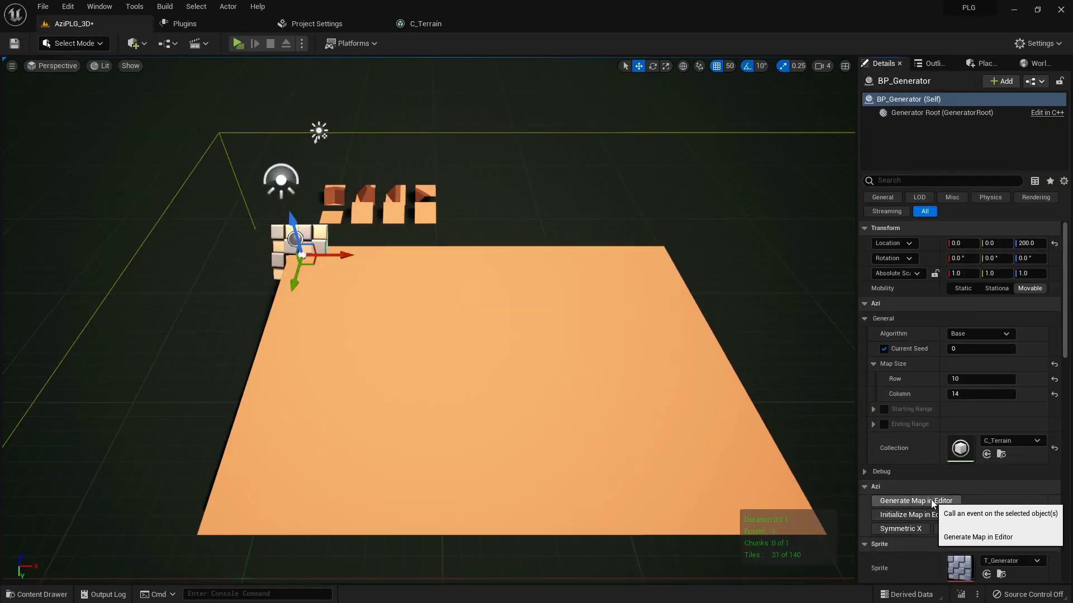